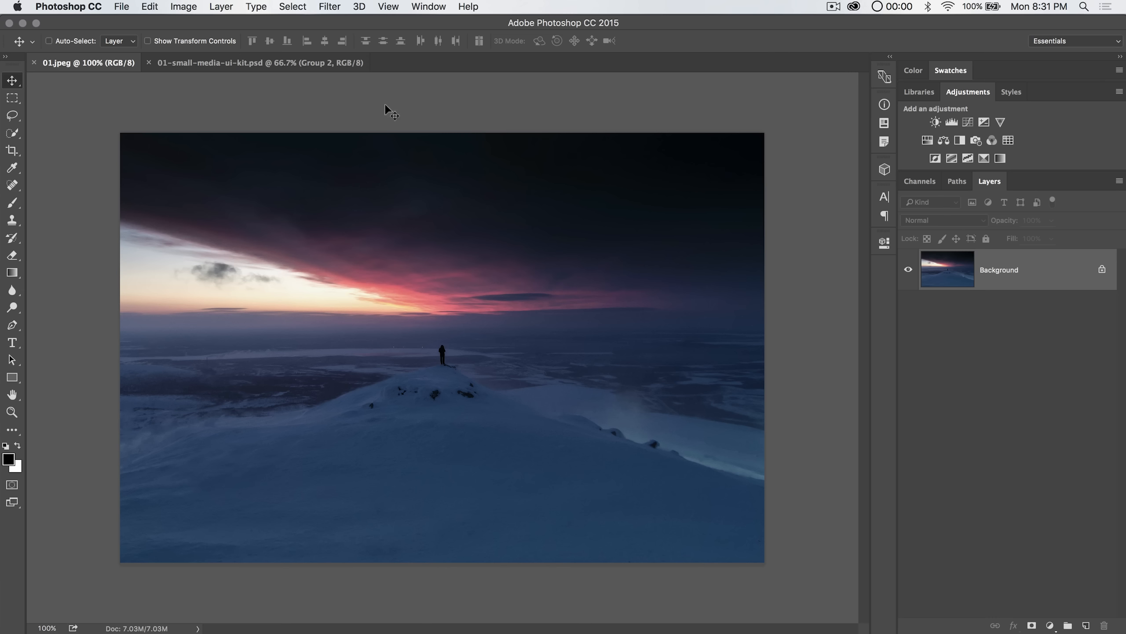
# Step: Set the quick export format to JPG and the metadata to Copyright and Contact Info in the export preferences
pyautogui.click(126, 4)
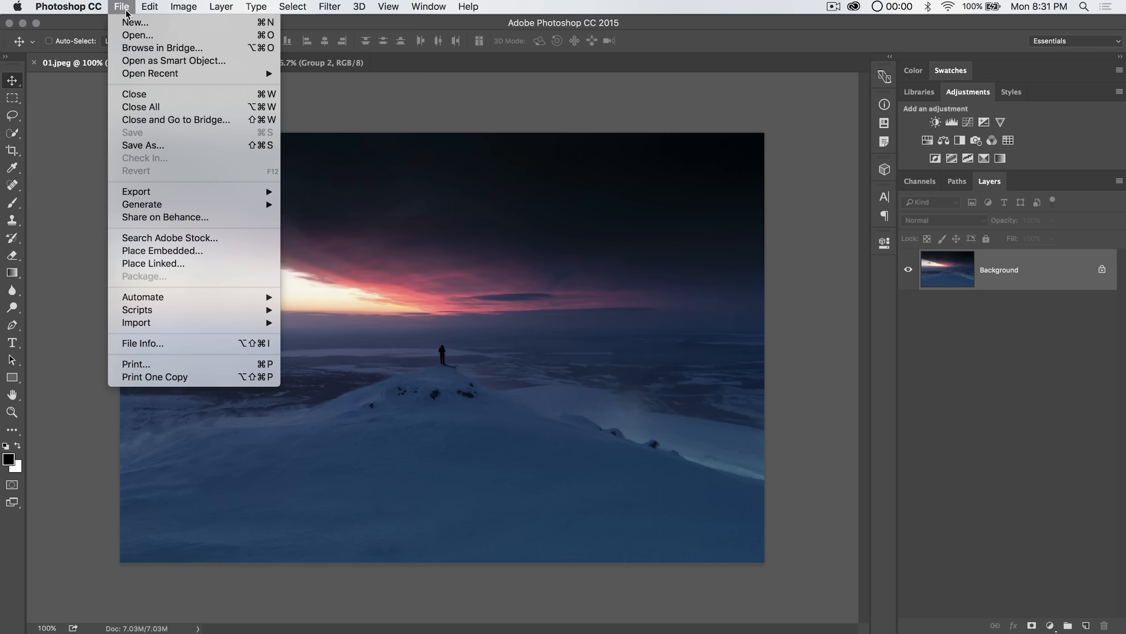
pyautogui.moveTo(204, 194)
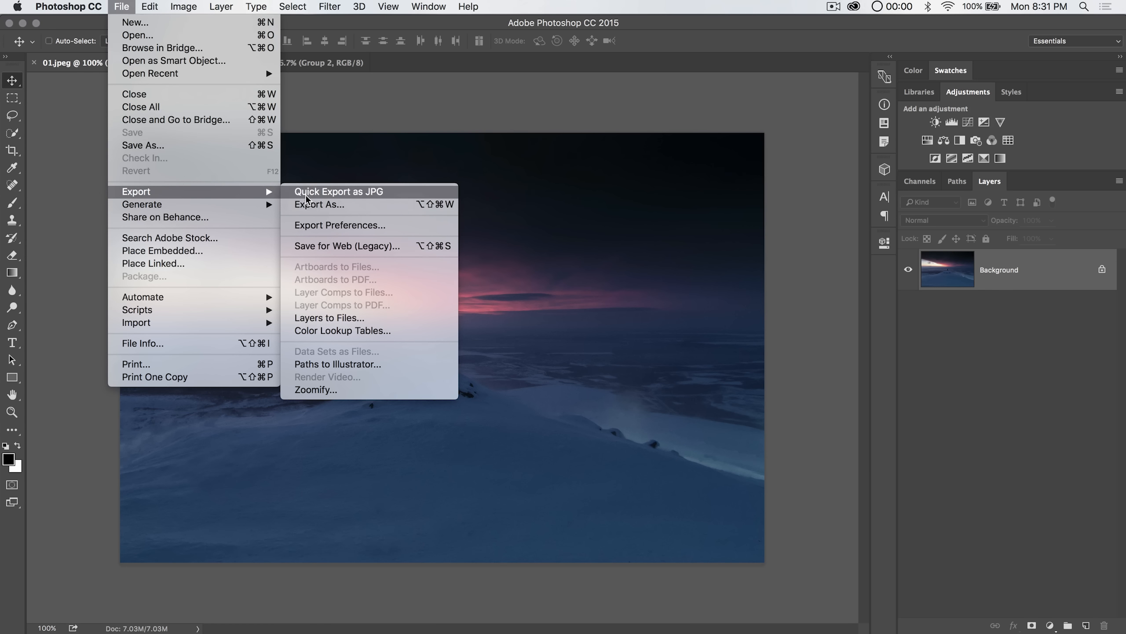
pyautogui.click(316, 226)
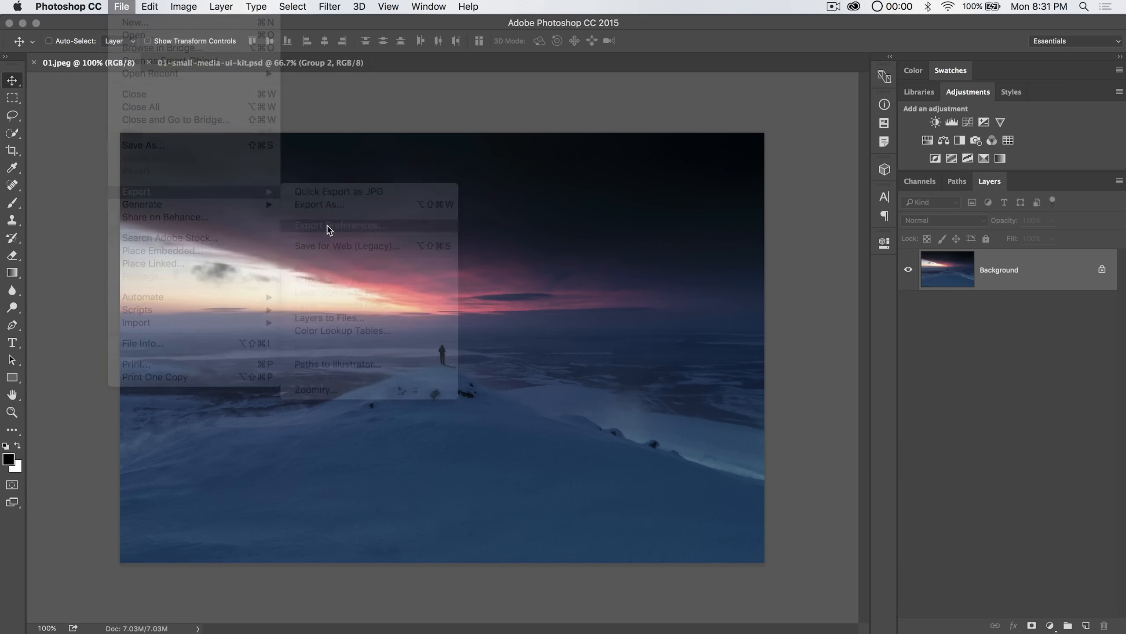
pyautogui.click(330, 176)
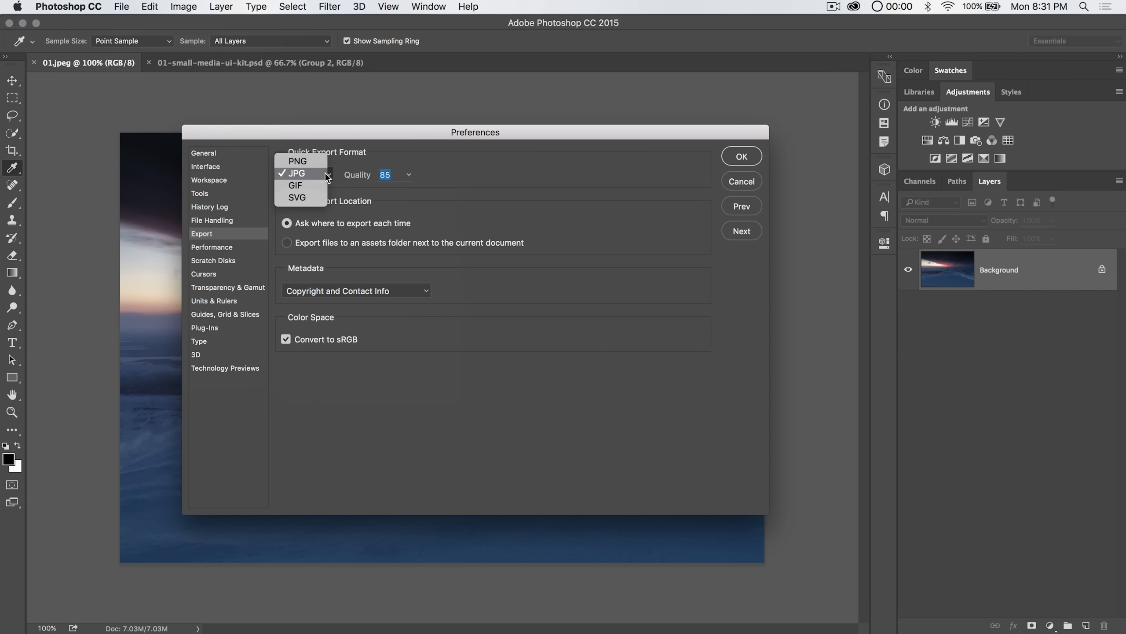
pyautogui.click(300, 161)
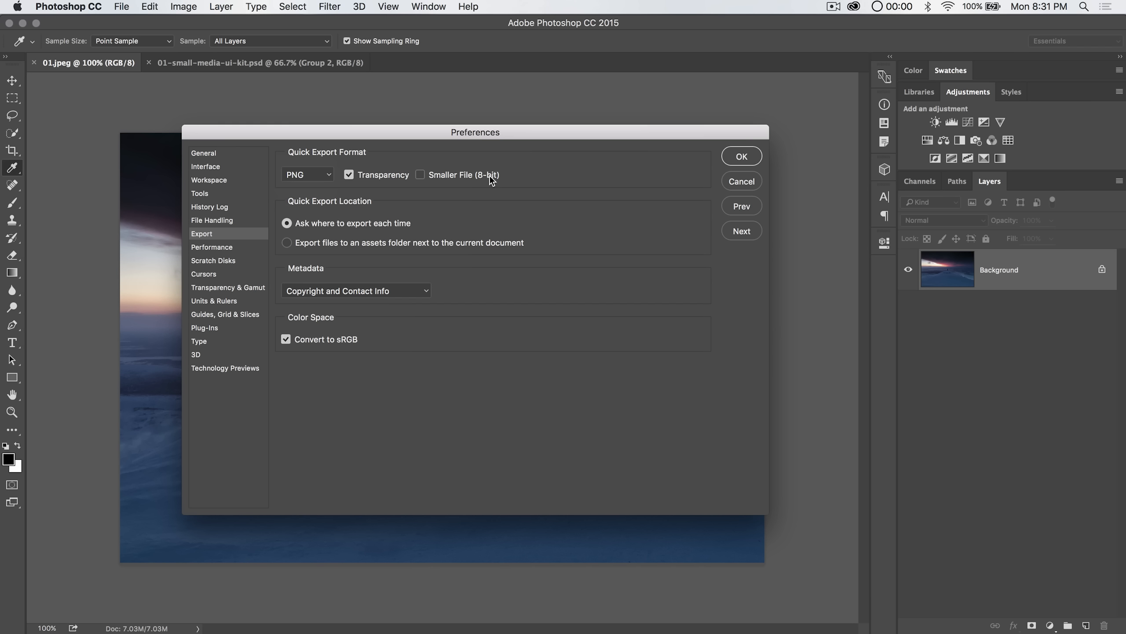
pyautogui.click(328, 176)
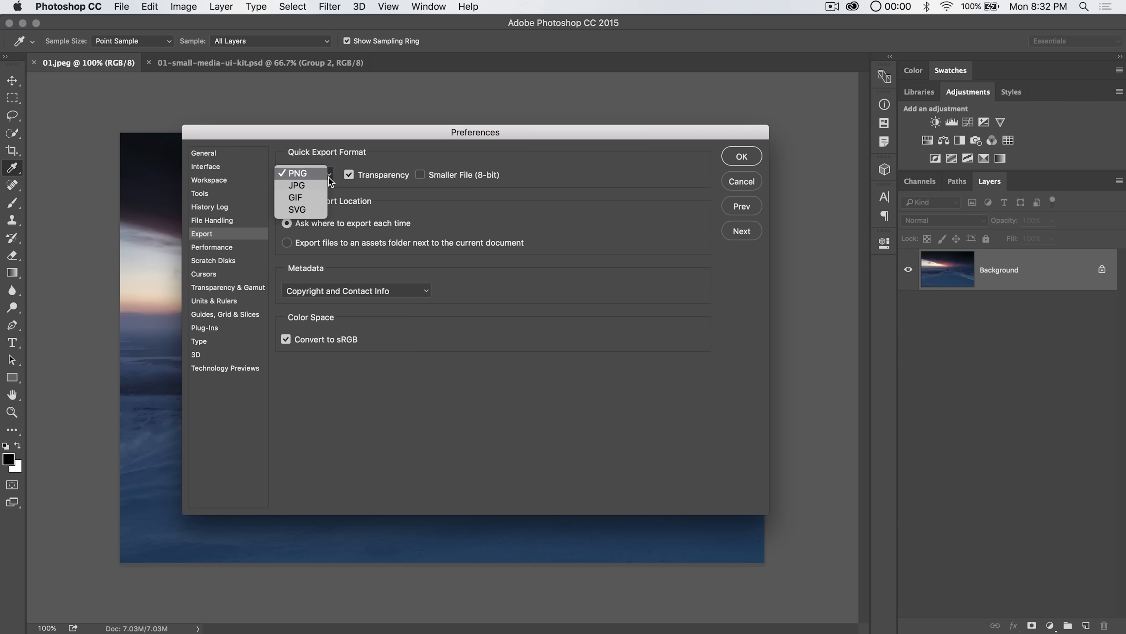
pyautogui.click(303, 183)
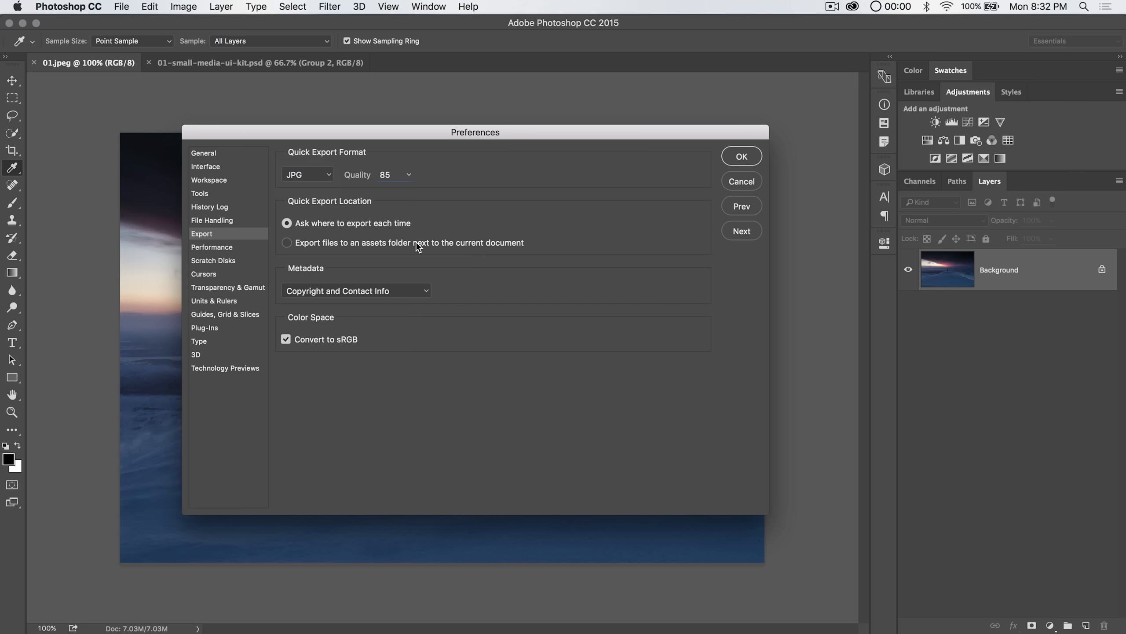
pyautogui.click(354, 295)
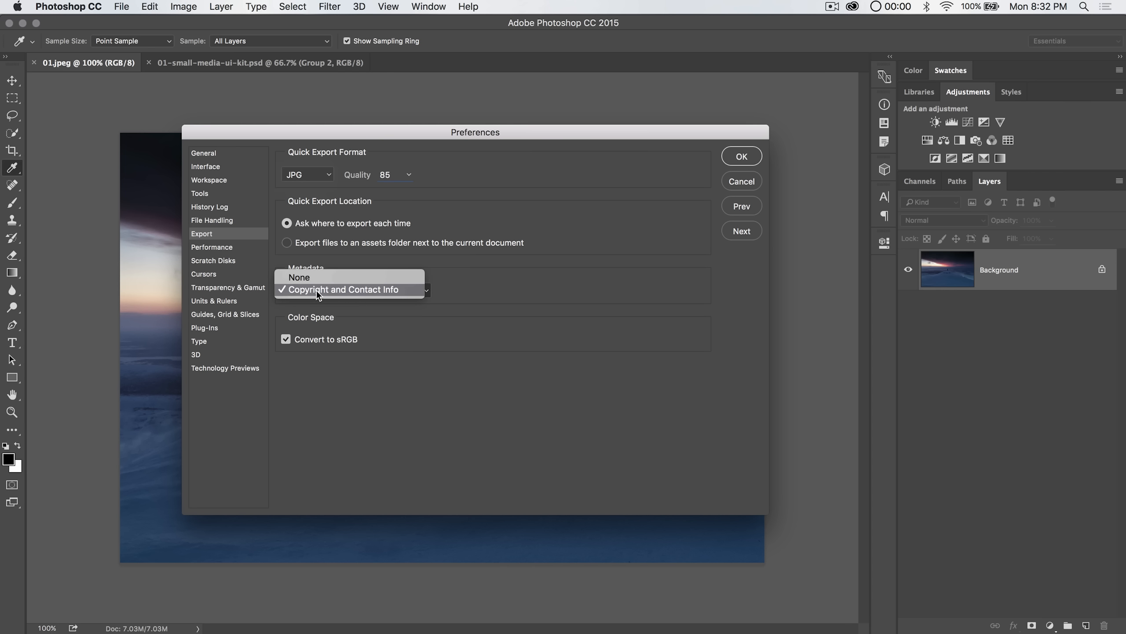
pyautogui.click(317, 291)
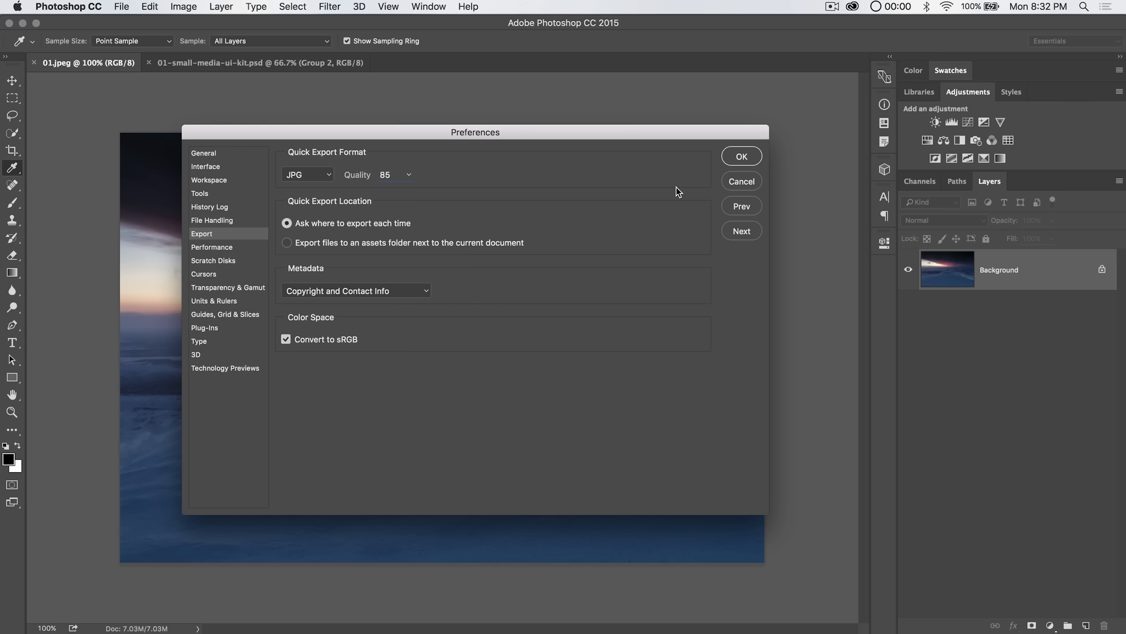
pyautogui.click(750, 157)
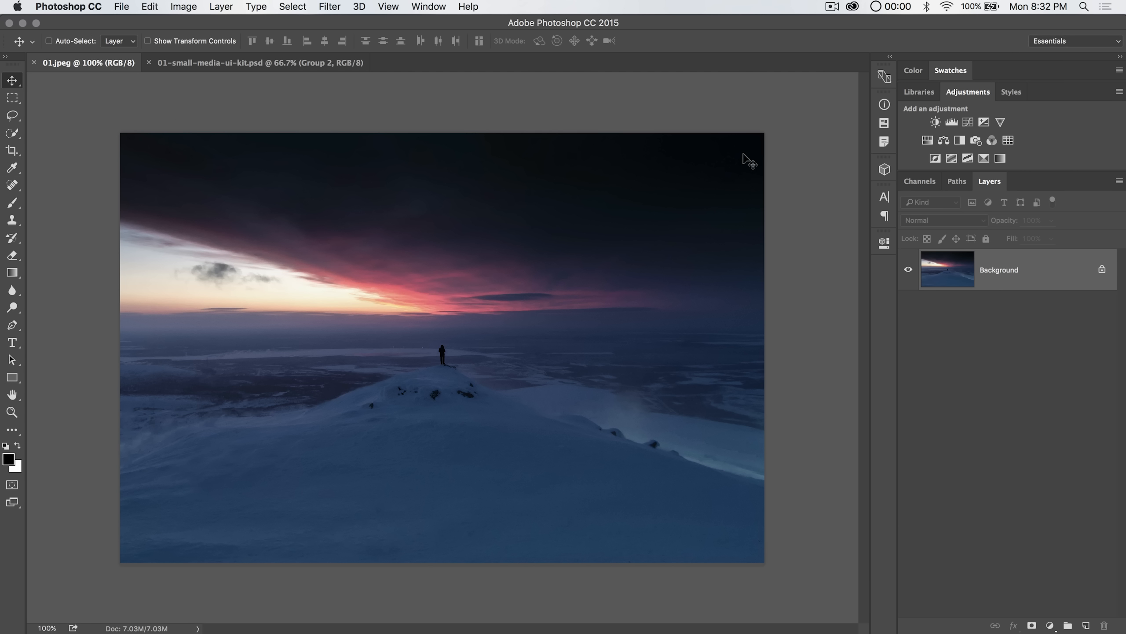
# Step: Quick-export the sunset image as a JPG named ldkhflsdhg to the Desktop
pyautogui.click(122, 9)
pyautogui.moveTo(181, 191)
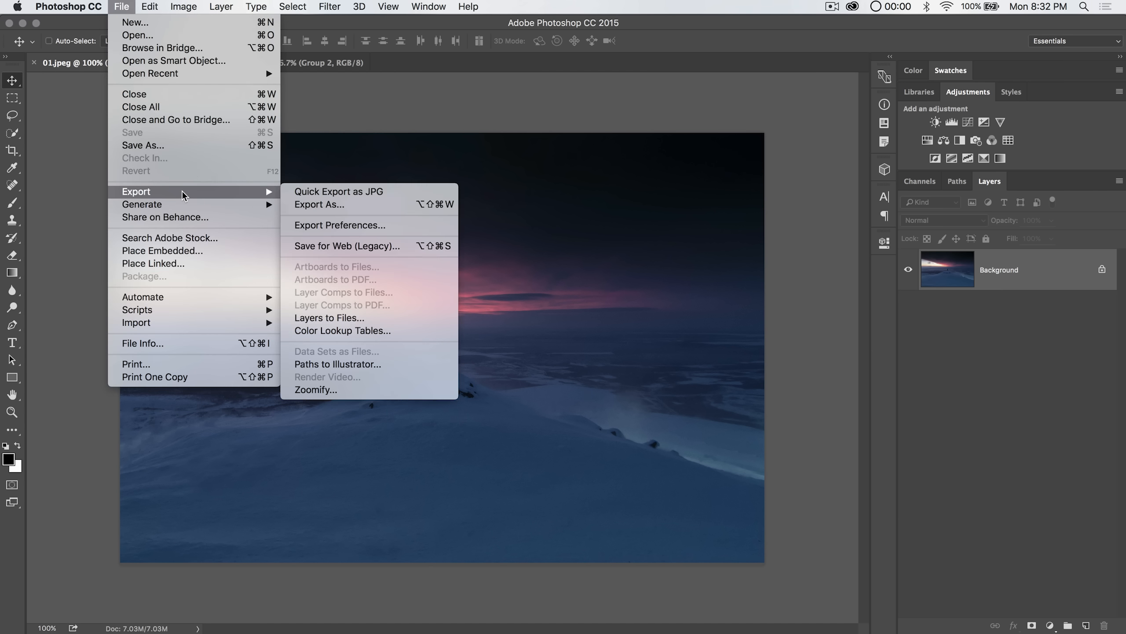
pyautogui.click(318, 189)
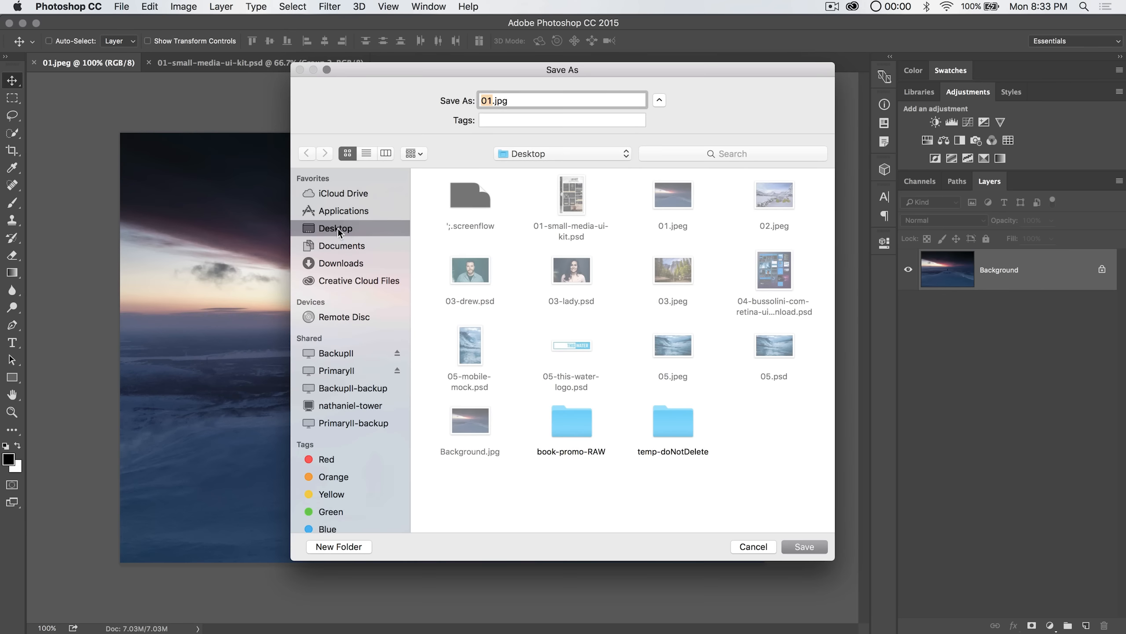
pyautogui.write('ldkhflsdhg')
pyautogui.click(804, 546)
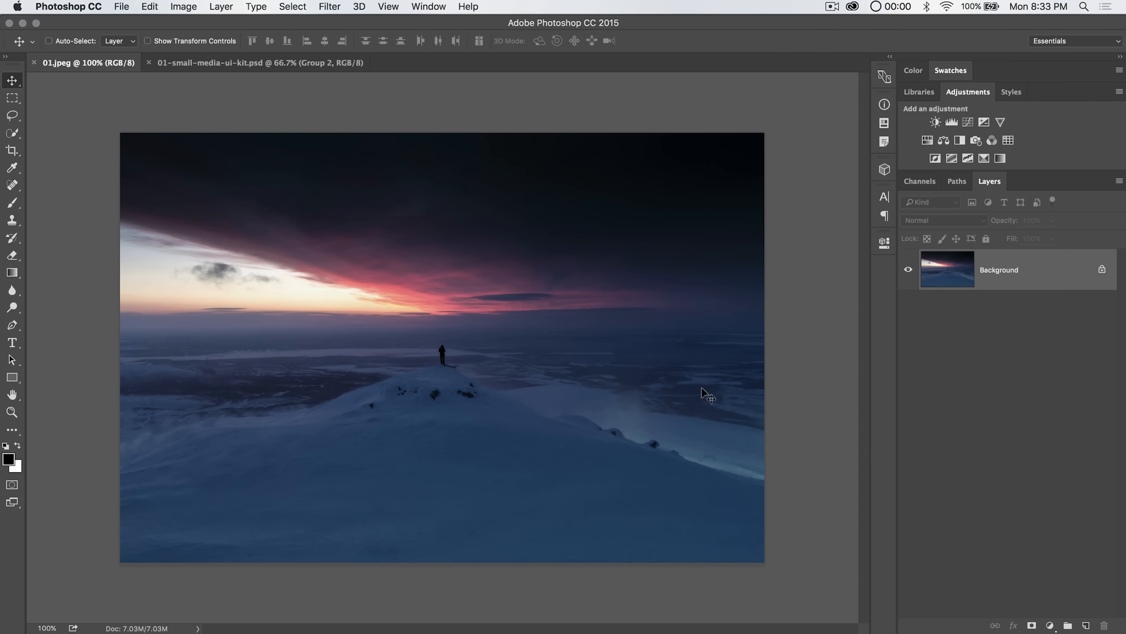
# Step: Switch to Finder, delete Background.jpg from the Desktop, and preview the exported ldkhflsdhg.jpg before closing the window
pyautogui.press('super+Tab')
pyautogui.press('super+Tab')
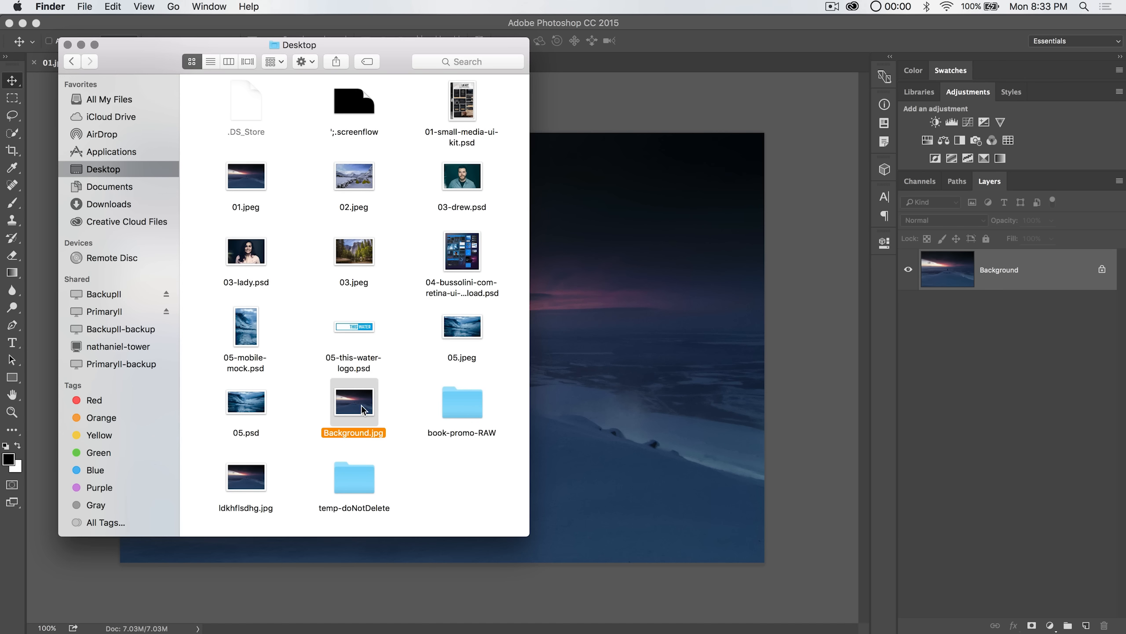
pyautogui.click(457, 399)
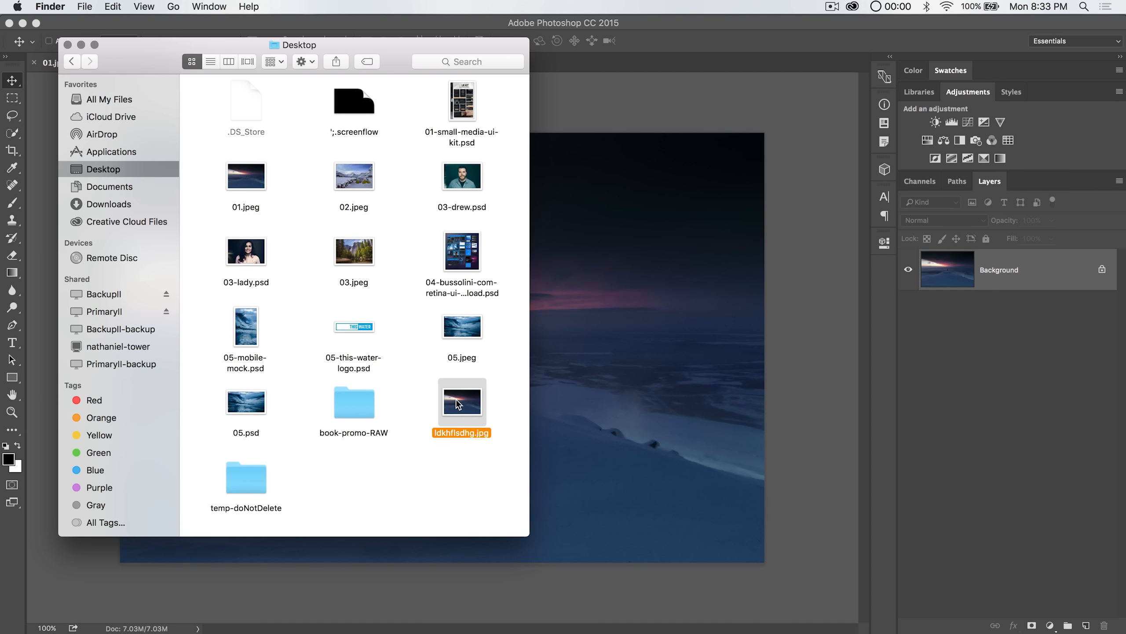
pyautogui.press('space')
pyautogui.press('space')
pyautogui.click(67, 45)
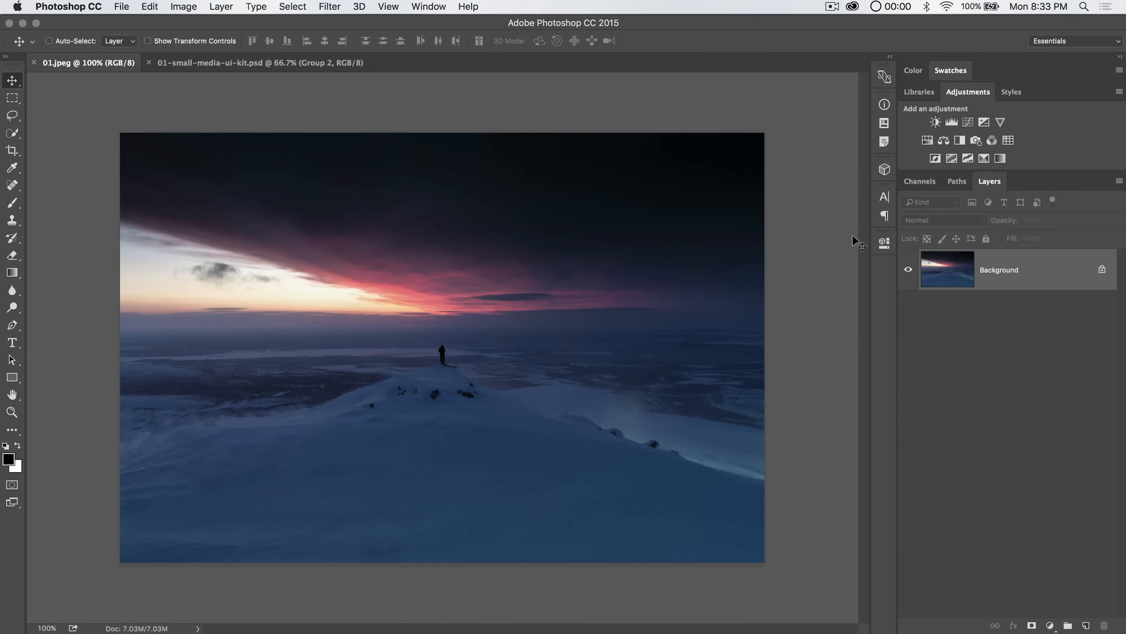
# Step: Start a quick JPG export of only the Background layer, then cancel saving it
pyautogui.rightClick(992, 254)
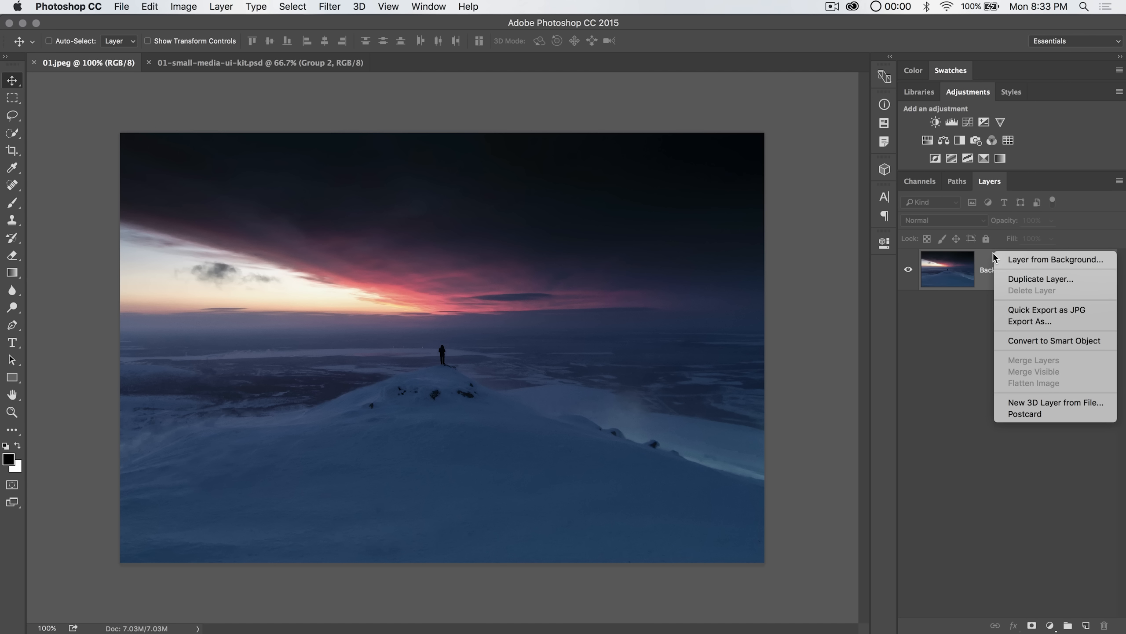
pyautogui.click(1047, 311)
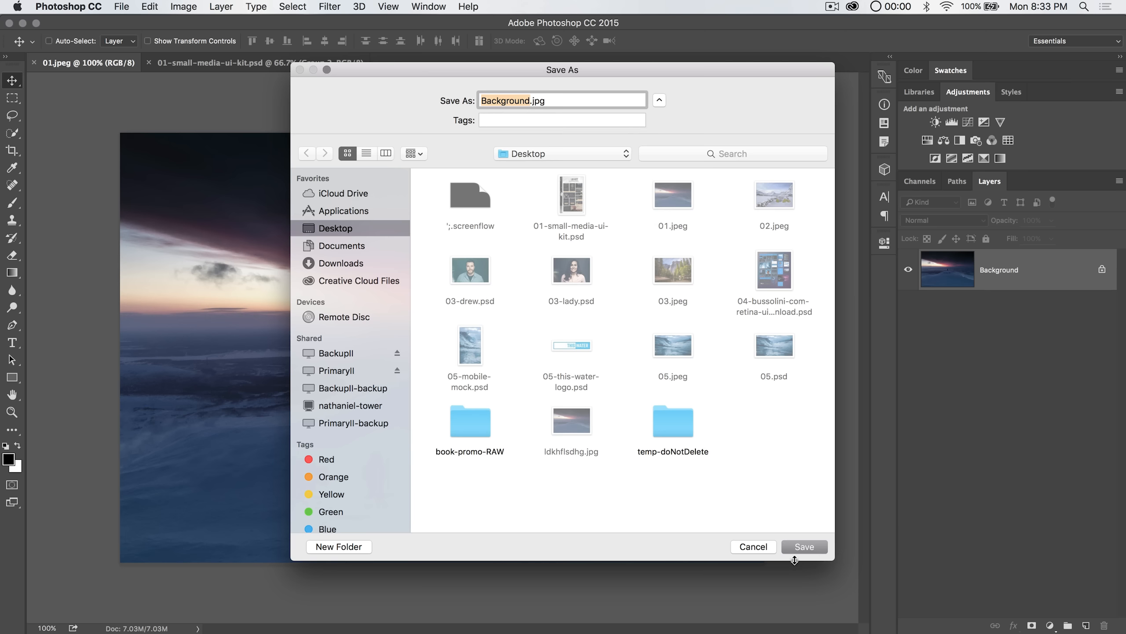
pyautogui.click(753, 547)
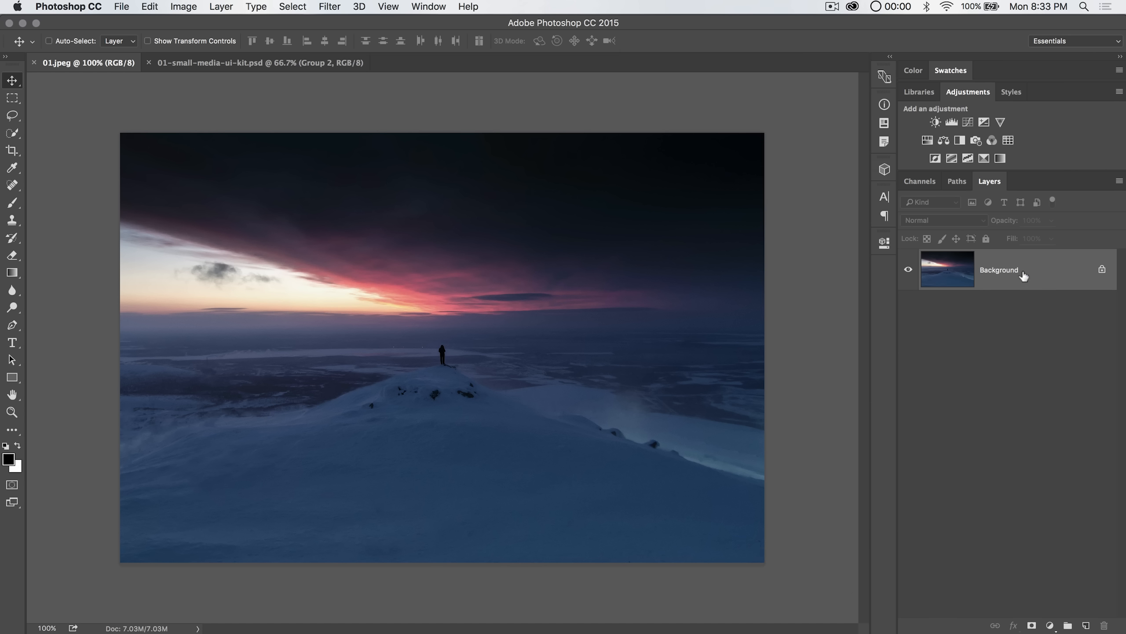
# Step: Duplicate the Background layer three times
pyautogui.press('super+j')
pyautogui.press('super+j')
pyautogui.press('super+j')
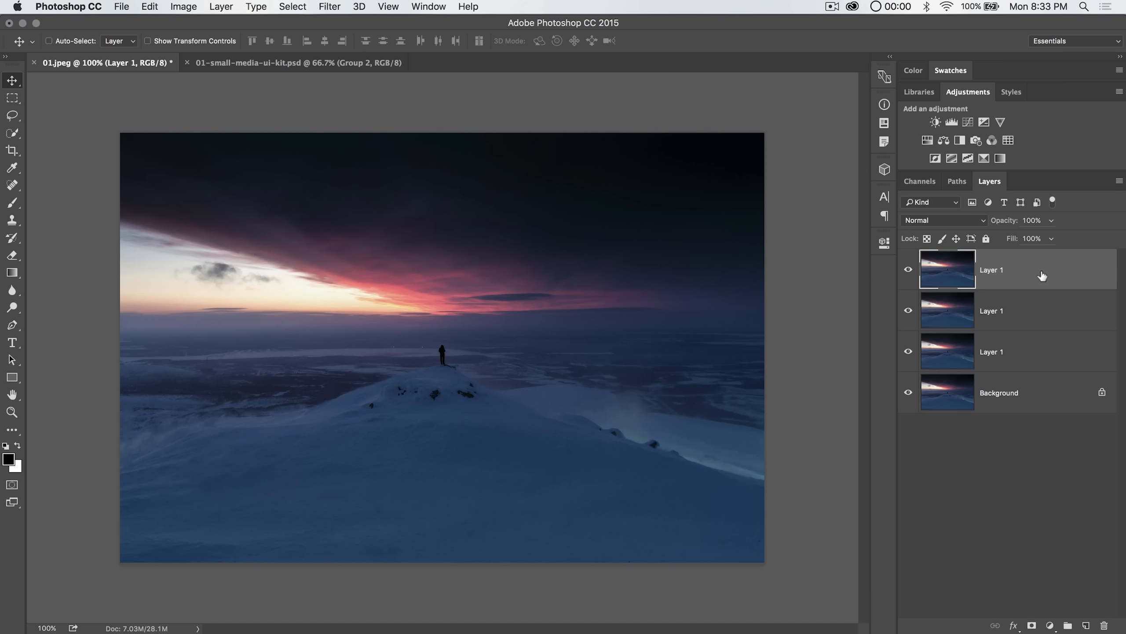
# Step: Start a quick JPG export of the middle duplicate layer, then cancel saving it
pyautogui.click(1041, 300)
pyautogui.rightClick(1024, 312)
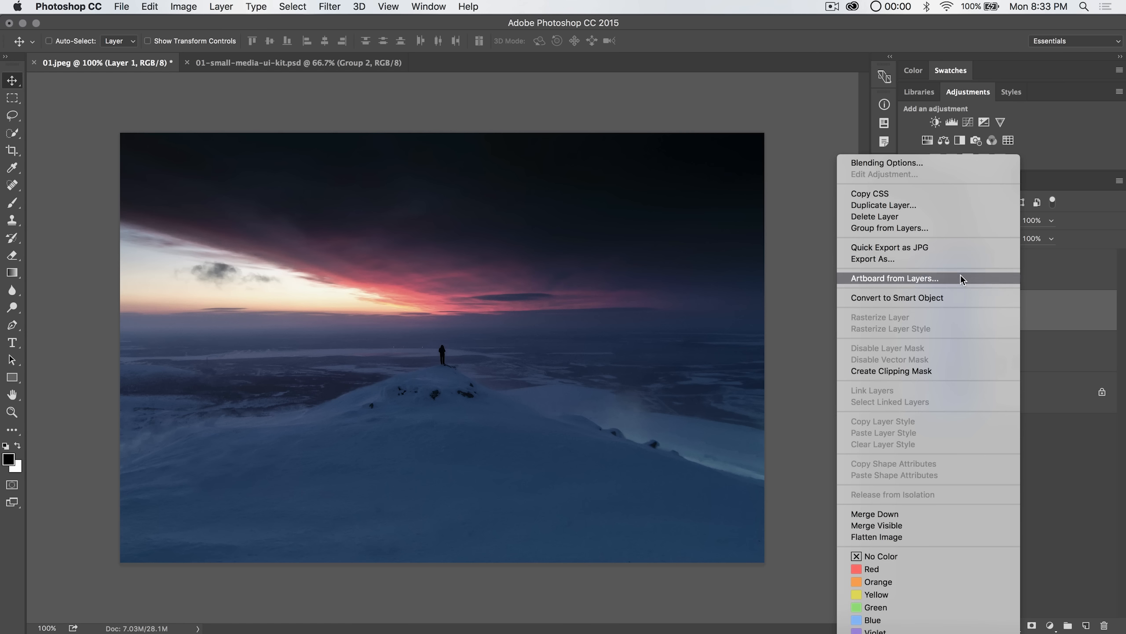
pyautogui.click(949, 251)
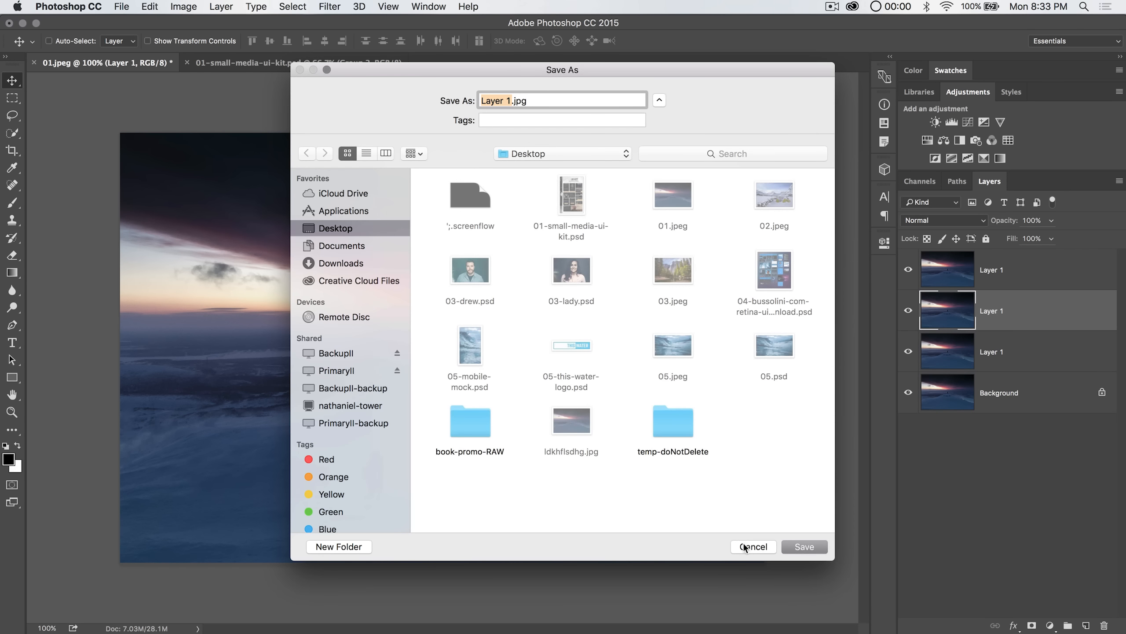
pyautogui.click(748, 544)
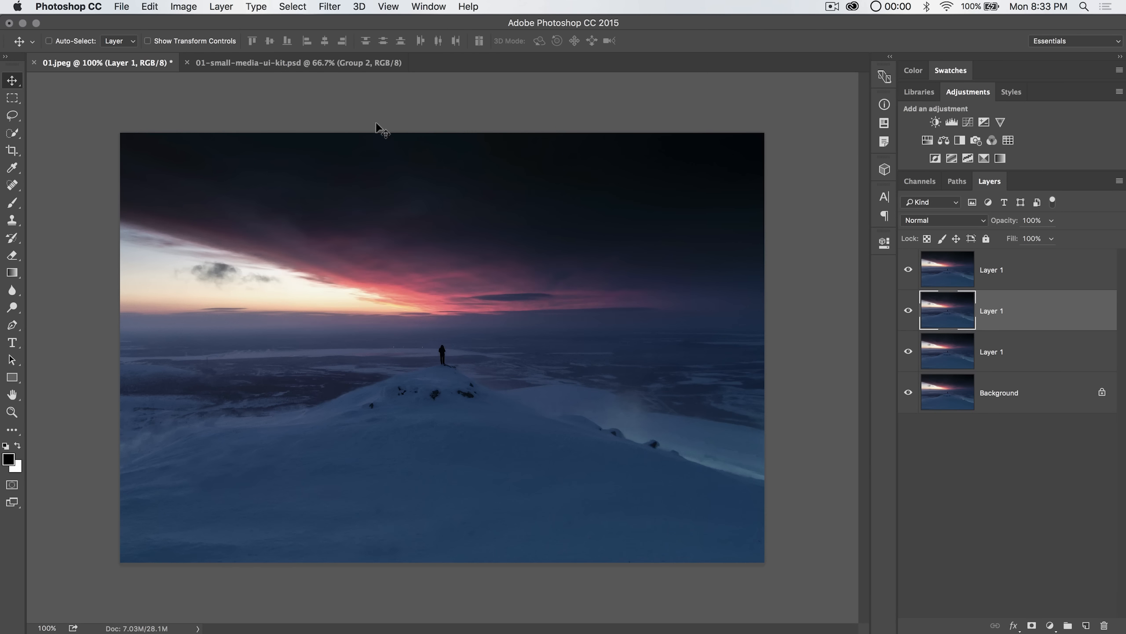
# Step: In 01-small-media-ui-kit.psd, examine the Layers to Files export options and available file types, keeping PSD, then cancel the export
pyautogui.click(273, 61)
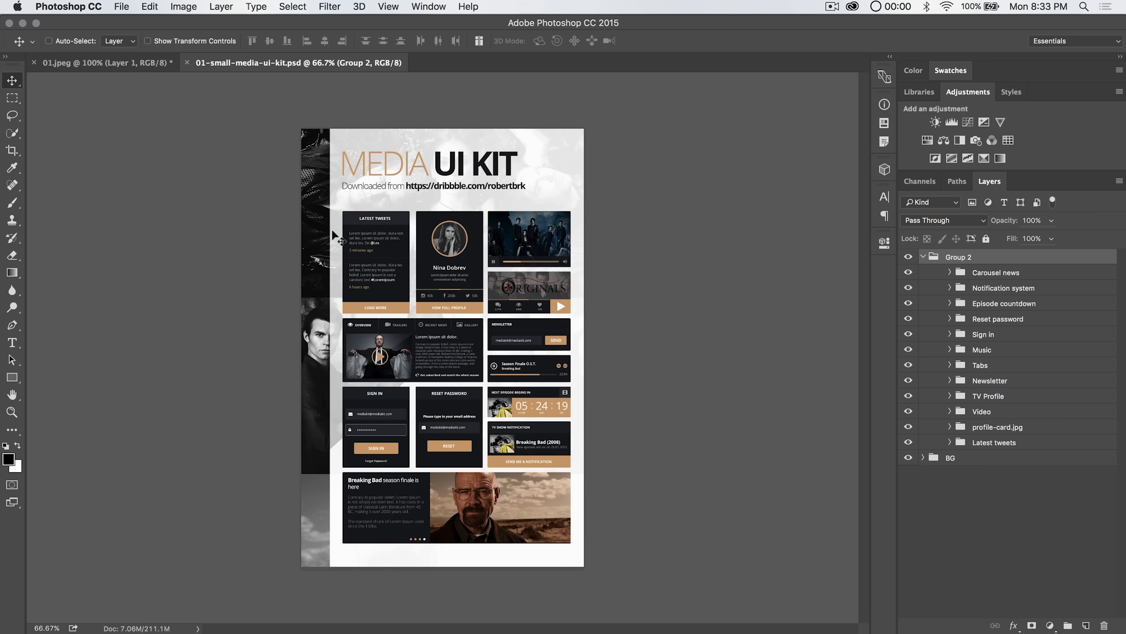
pyautogui.click(120, 6)
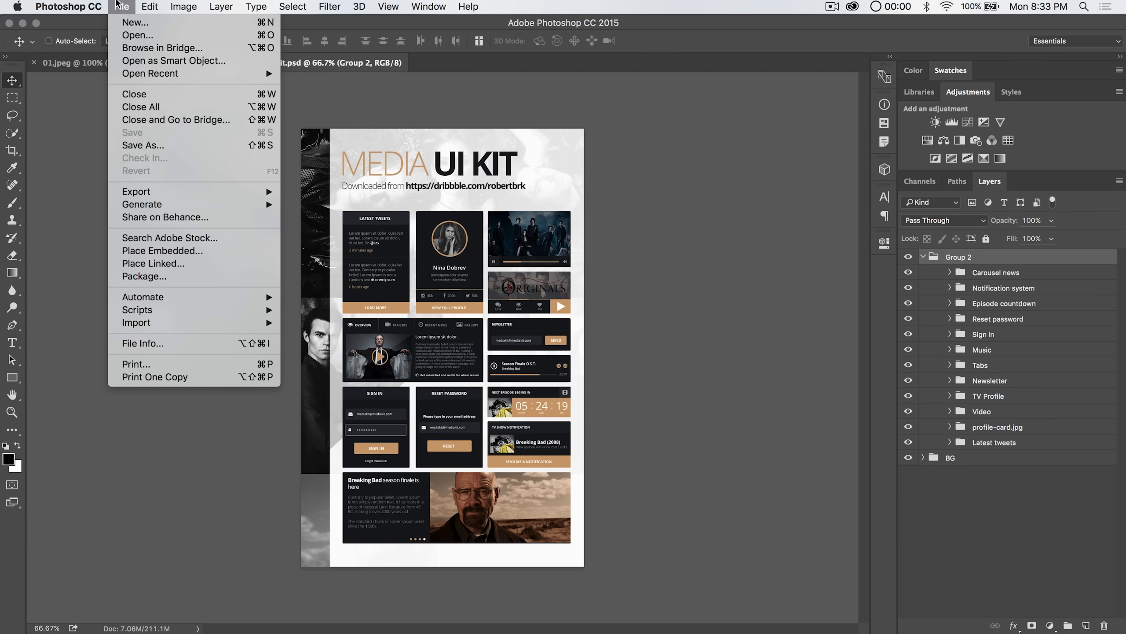
pyautogui.moveTo(266, 193)
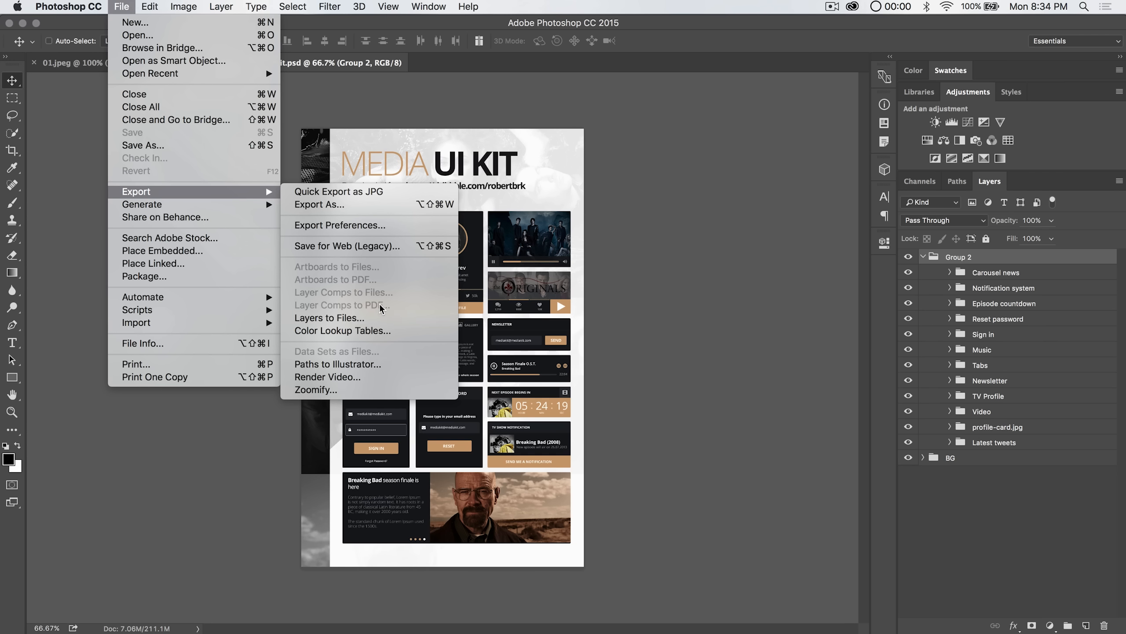
pyautogui.click(333, 318)
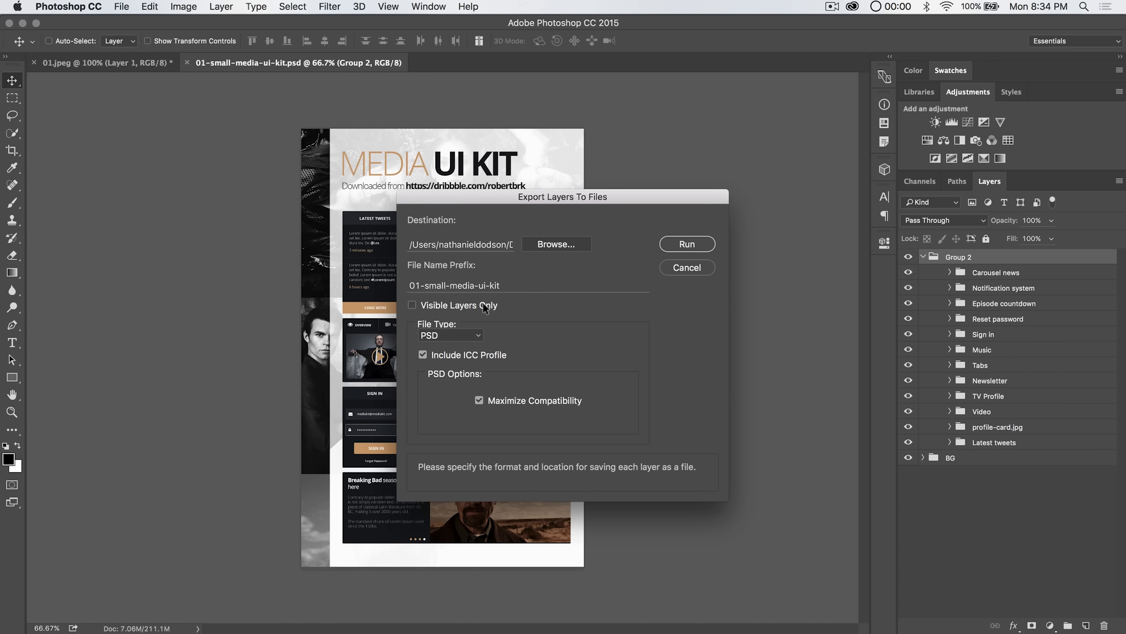
pyautogui.click(451, 335)
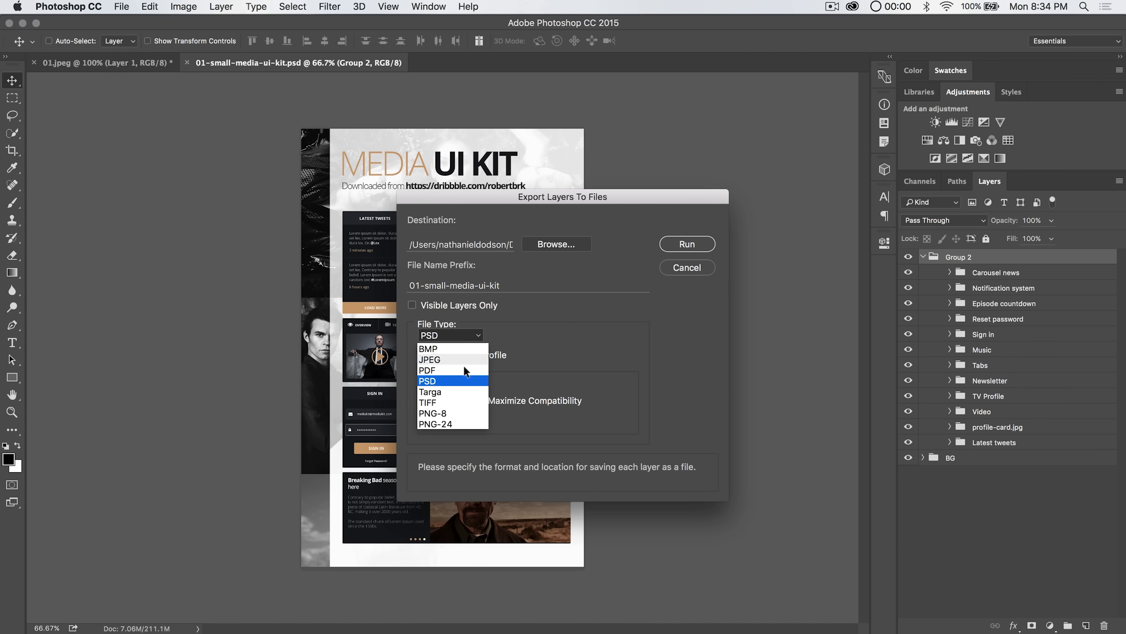
pyautogui.click(446, 381)
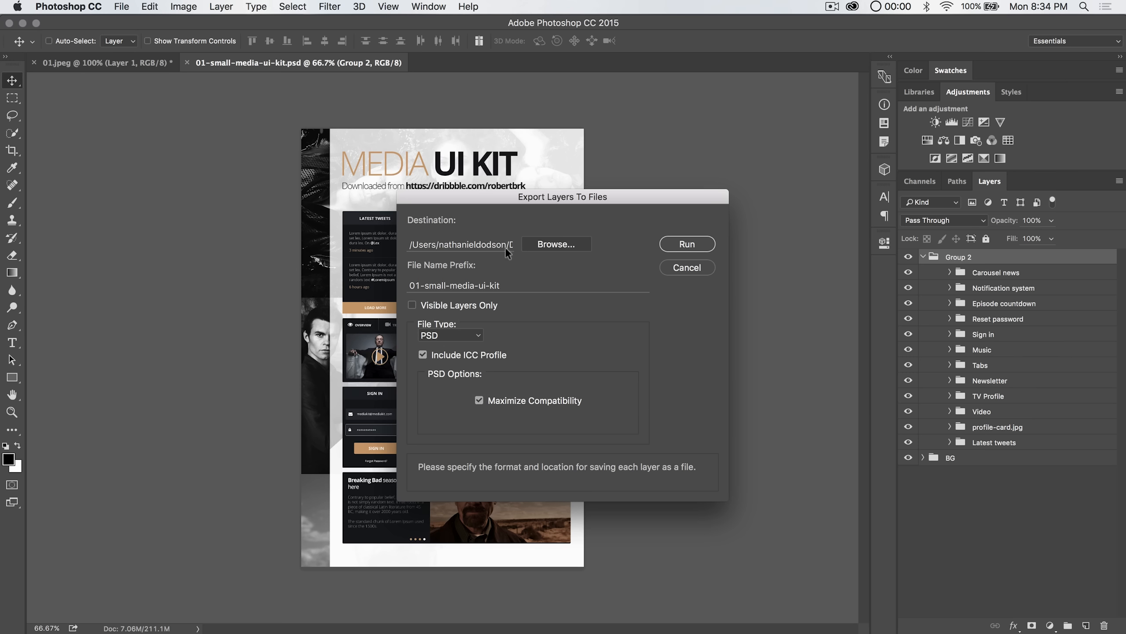
pyautogui.click(681, 265)
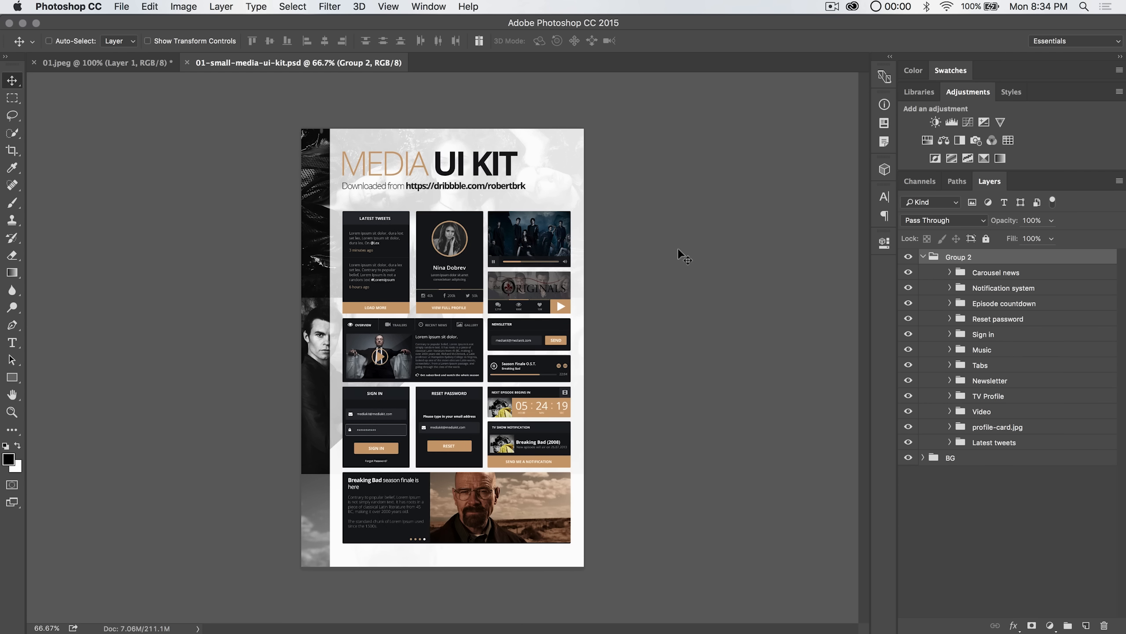
pyautogui.click(121, 6)
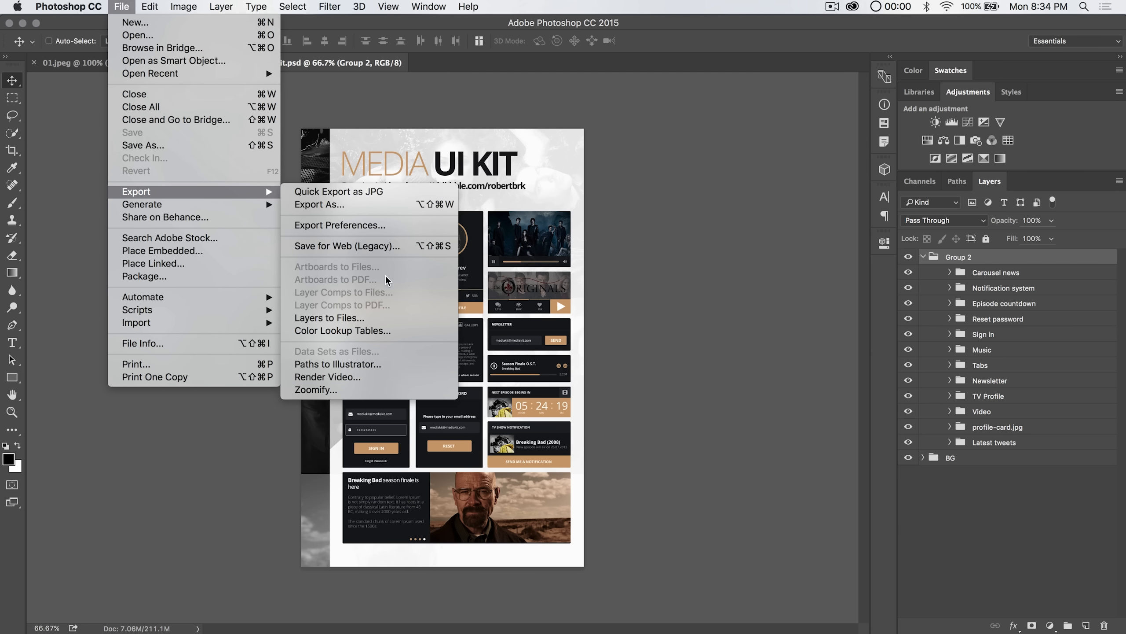
pyautogui.click(763, 302)
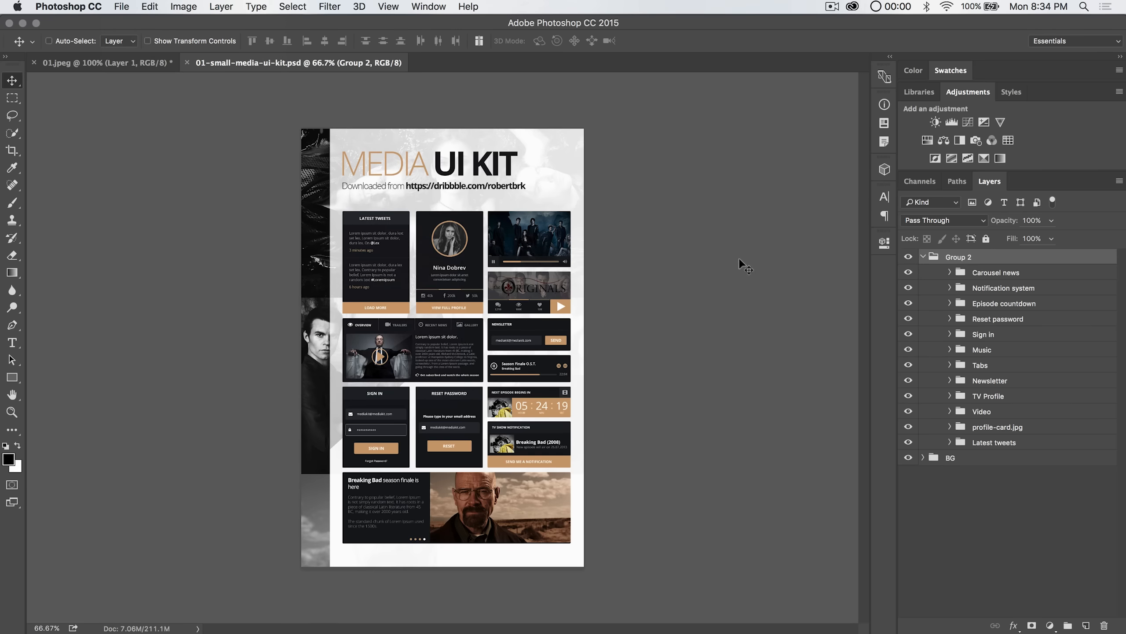
# Step: Select the Latest tweets group and open Export As for the whole document, keeping JPG as the format
pyautogui.click(978, 272)
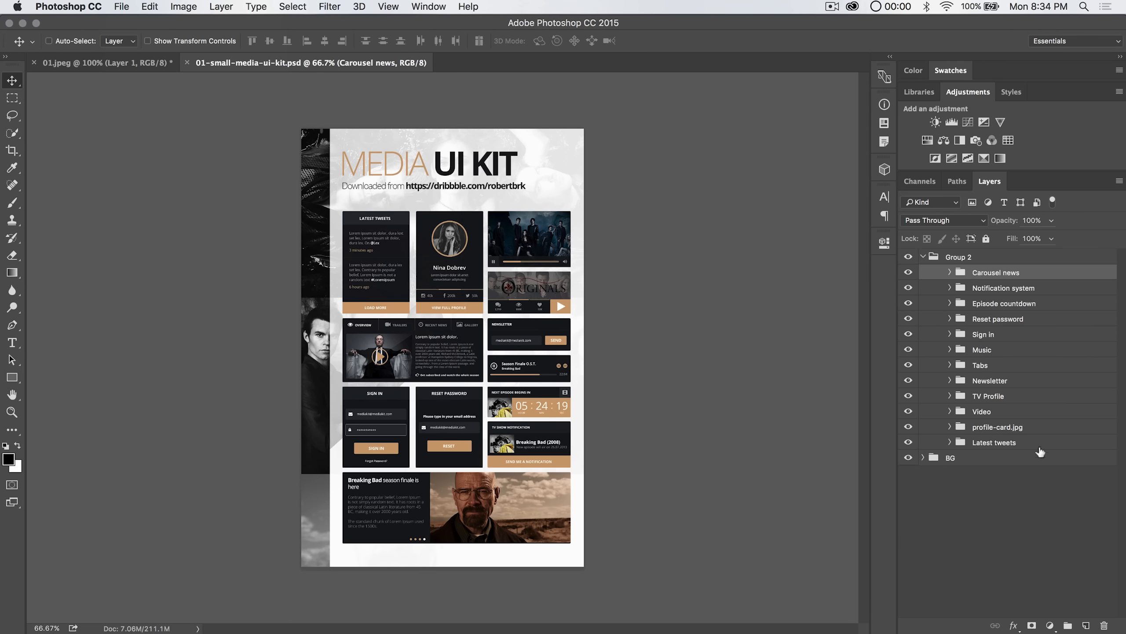
pyautogui.click(985, 442)
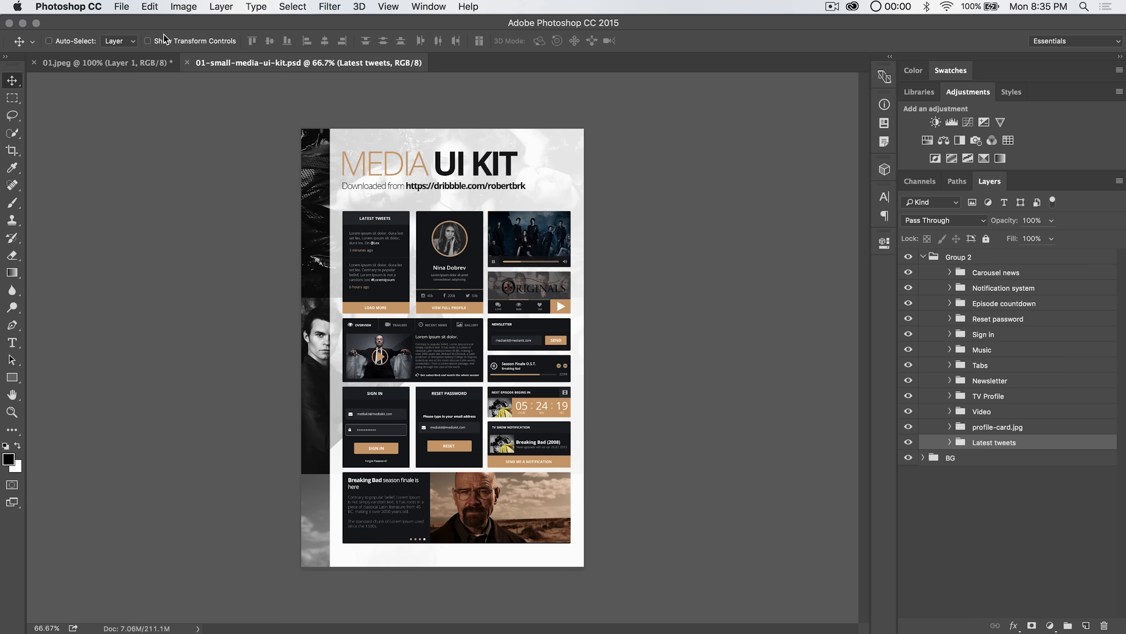
pyautogui.click(118, 7)
pyautogui.moveTo(217, 193)
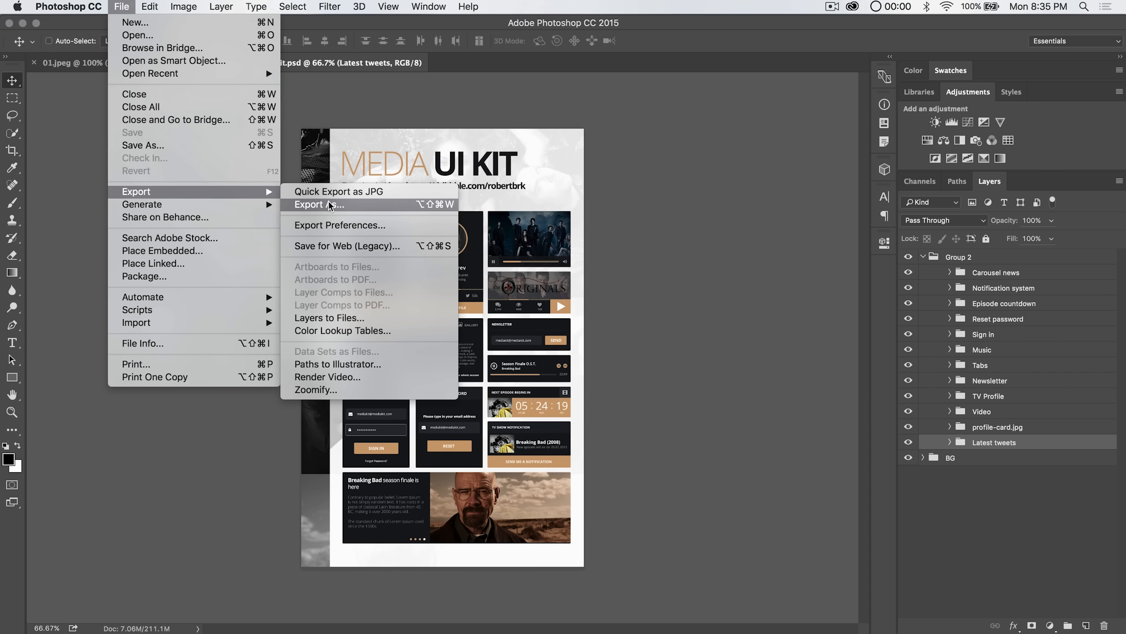
pyautogui.click(329, 204)
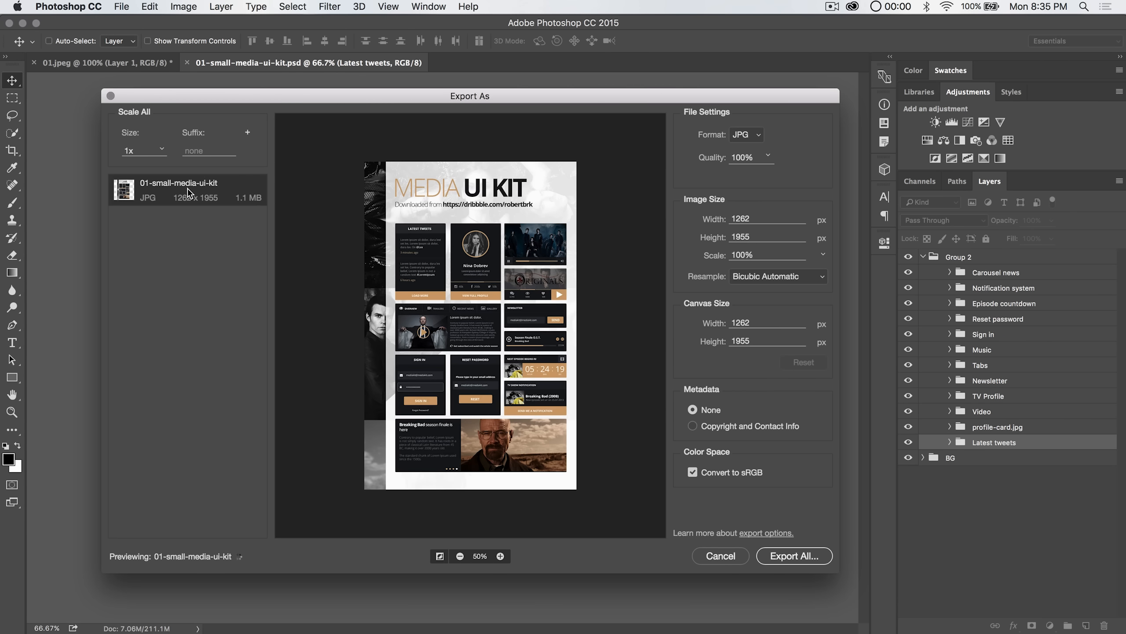
pyautogui.click(746, 135)
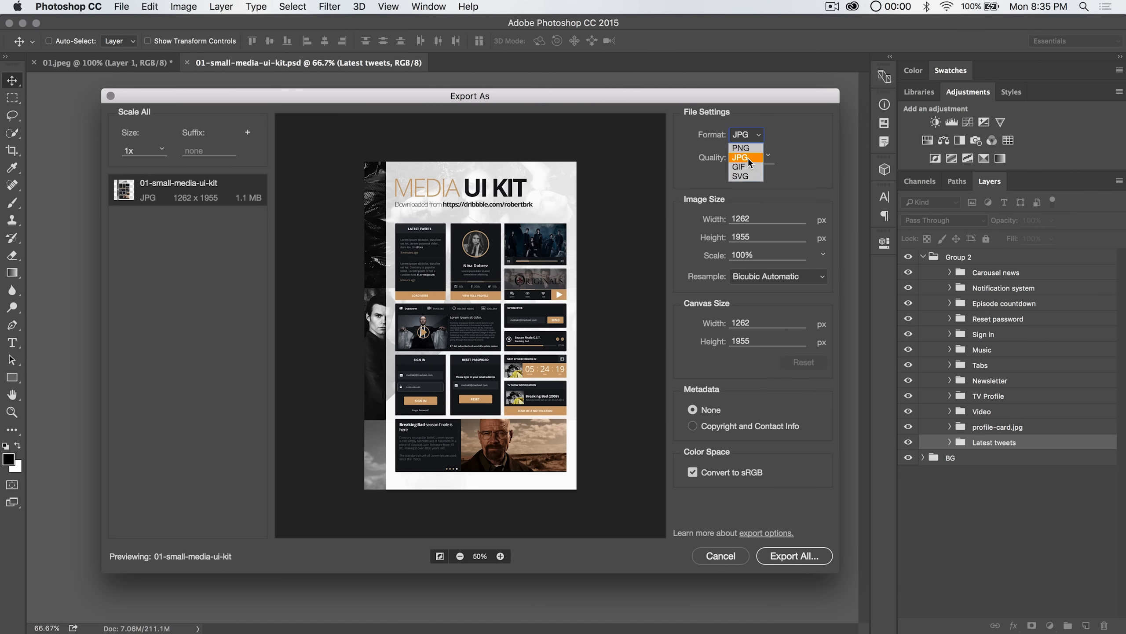
pyautogui.click(747, 158)
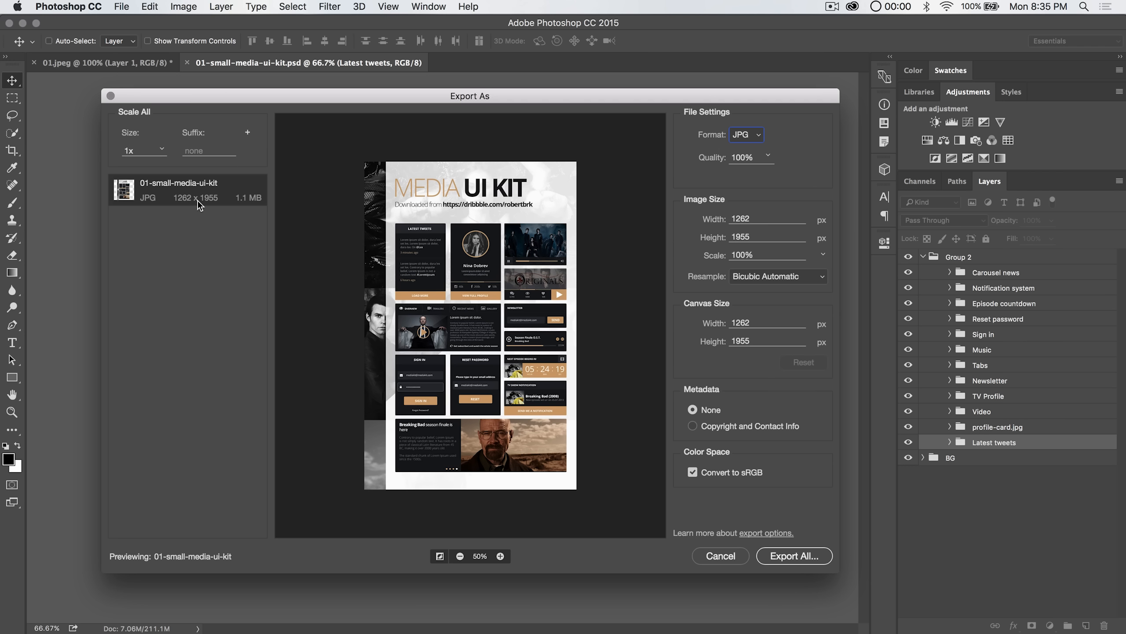
# Step: Add 2x and 3x export sizes with matching suffixes below the 1x size, then remove both
pyautogui.click(247, 133)
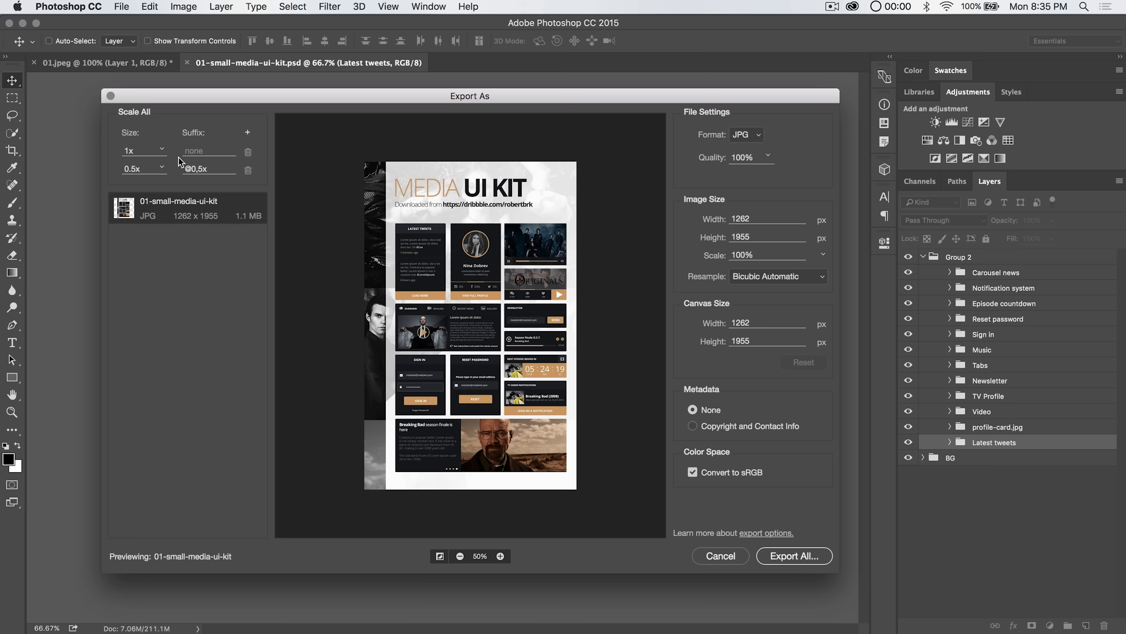
pyautogui.click(160, 169)
pyautogui.click(141, 264)
pyautogui.click(248, 132)
pyautogui.click(162, 188)
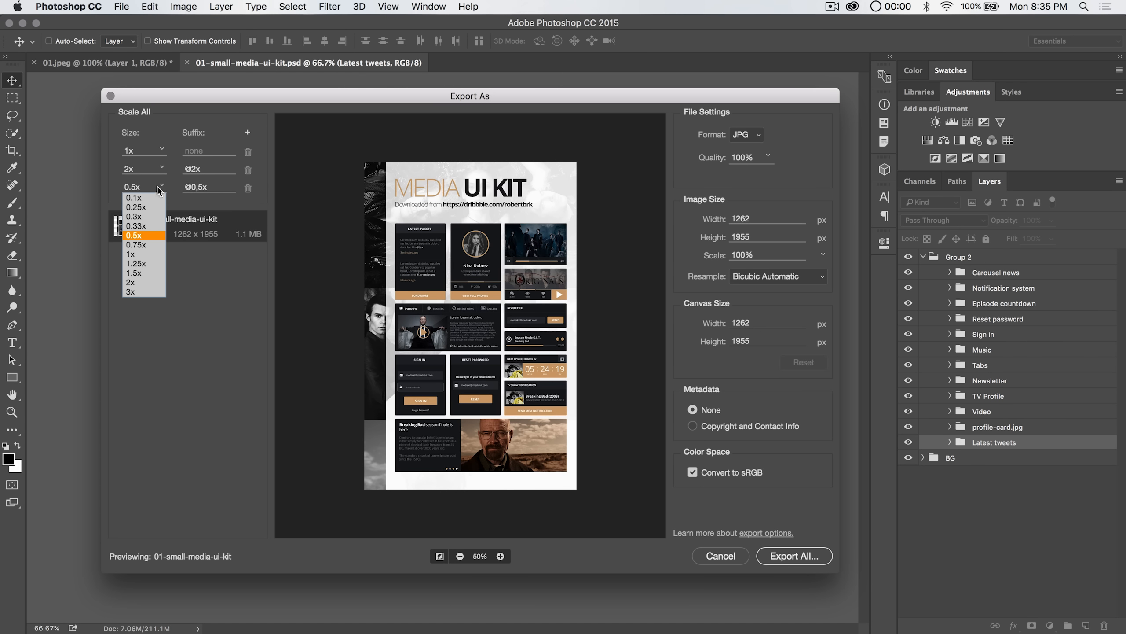
pyautogui.click(144, 292)
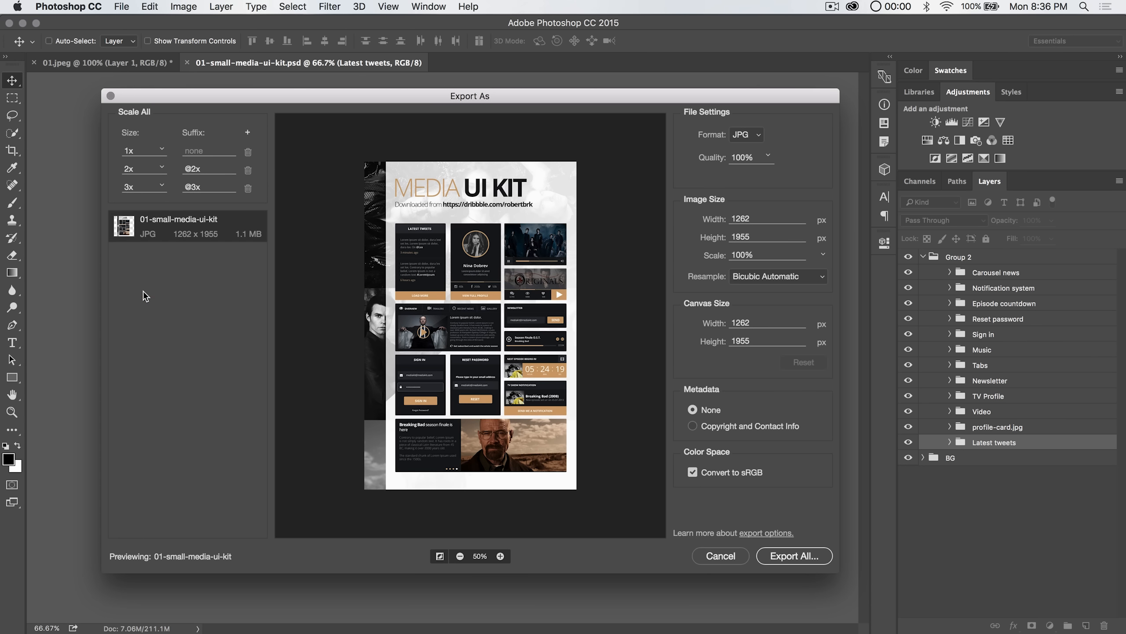
pyautogui.click(248, 188)
pyautogui.click(248, 169)
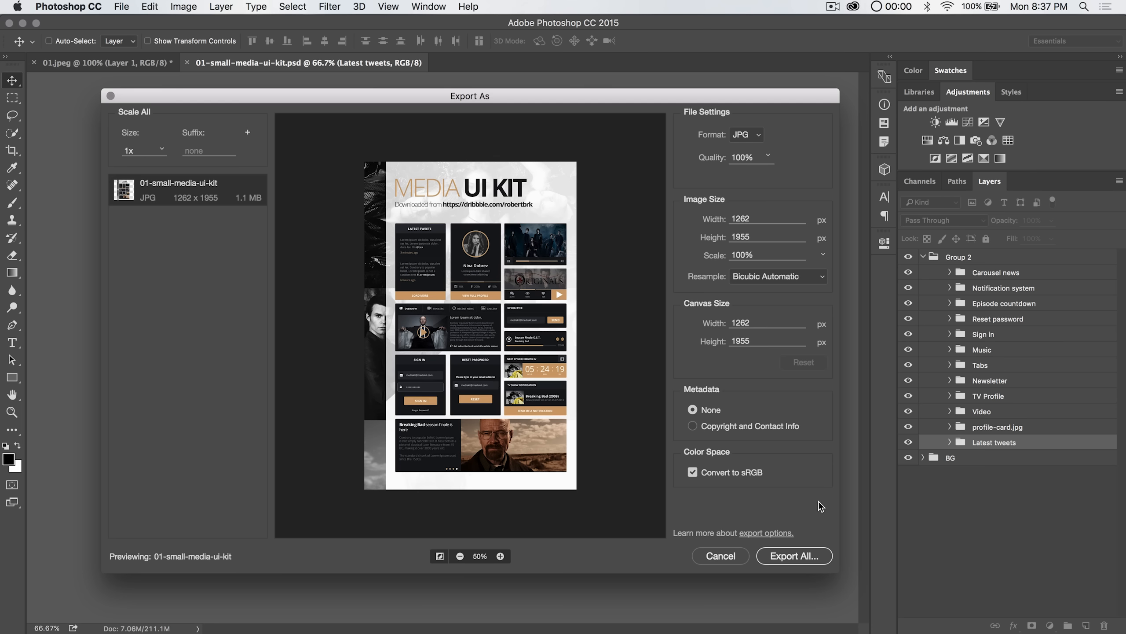
# Step: Start exporting the document as a 1x JPG, then cancel saving it and close the Export As dialog
pyautogui.click(797, 555)
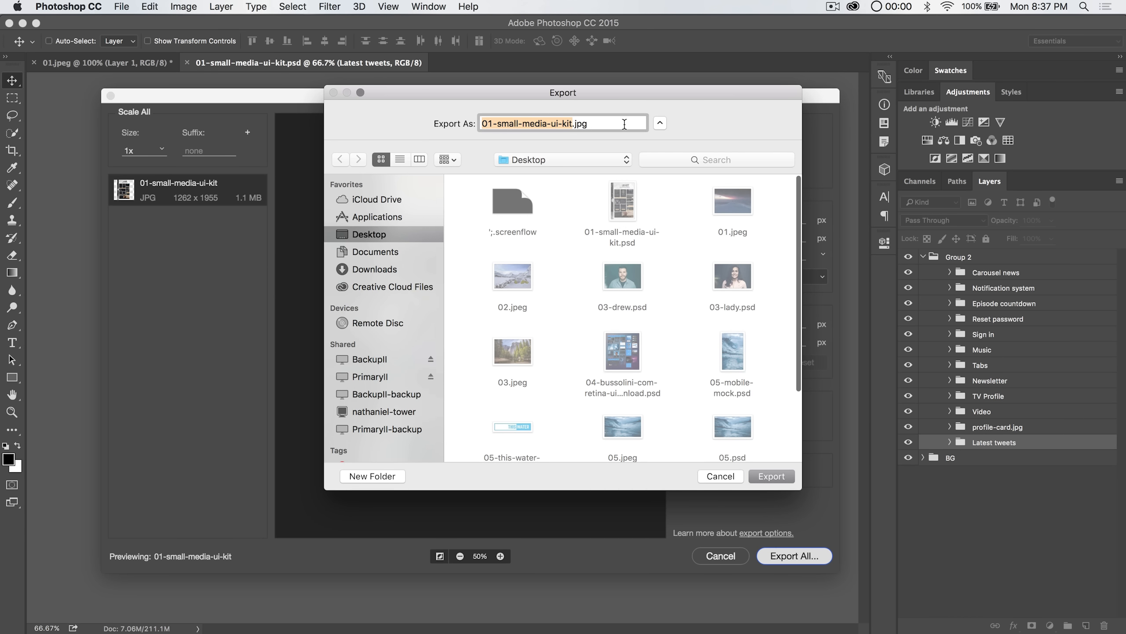
pyautogui.moveTo(629, 95); pyautogui.dragTo(718, 124)
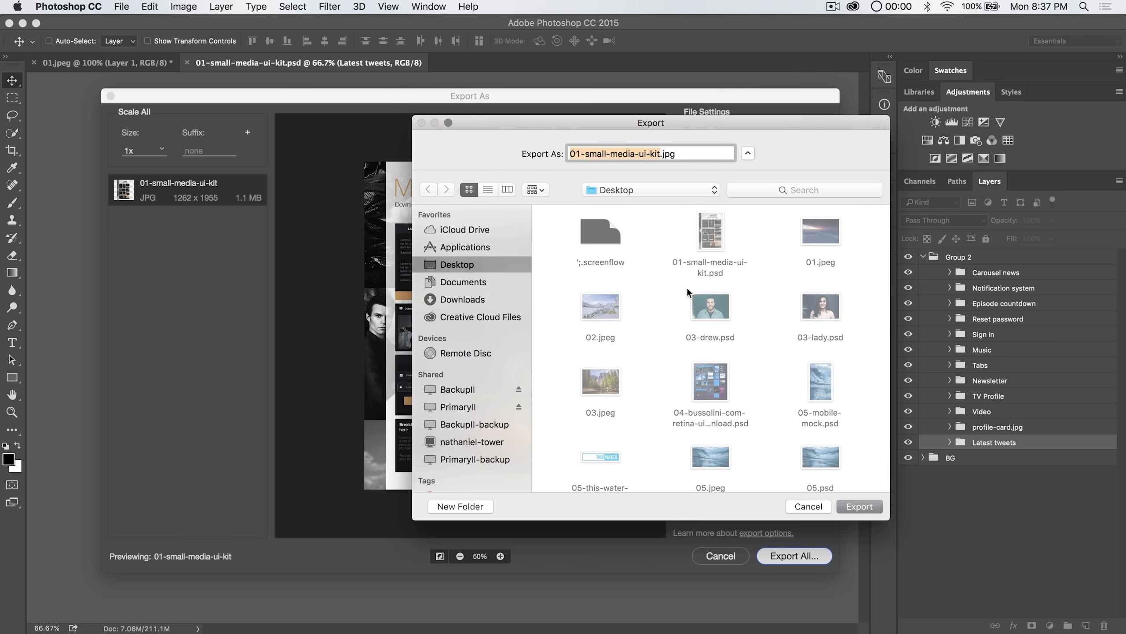
pyautogui.click(809, 506)
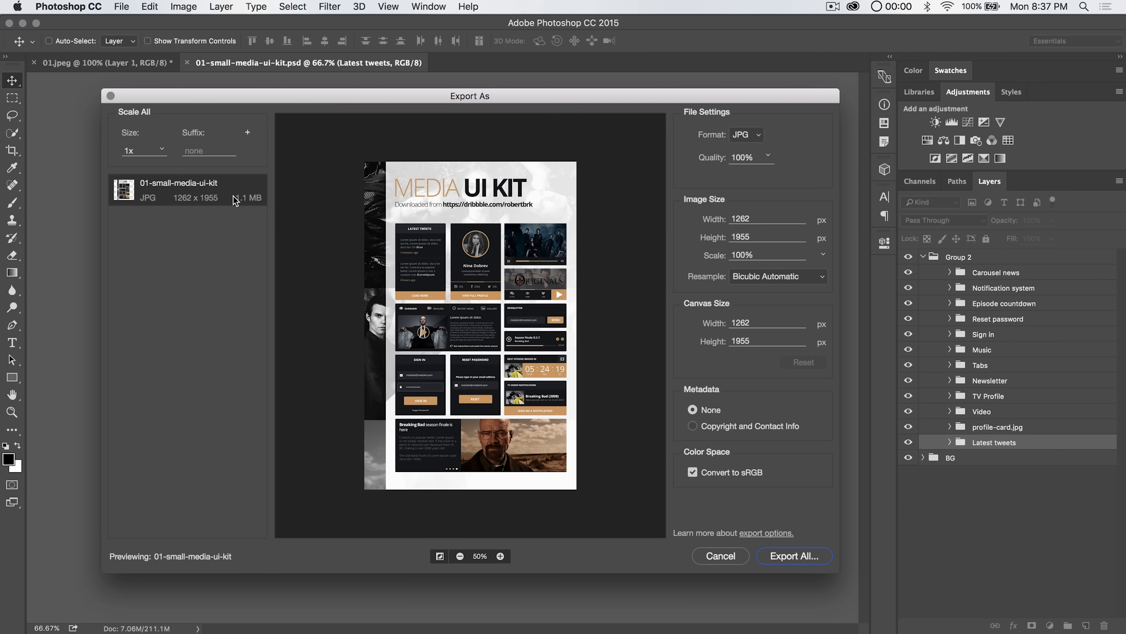
pyautogui.click(111, 97)
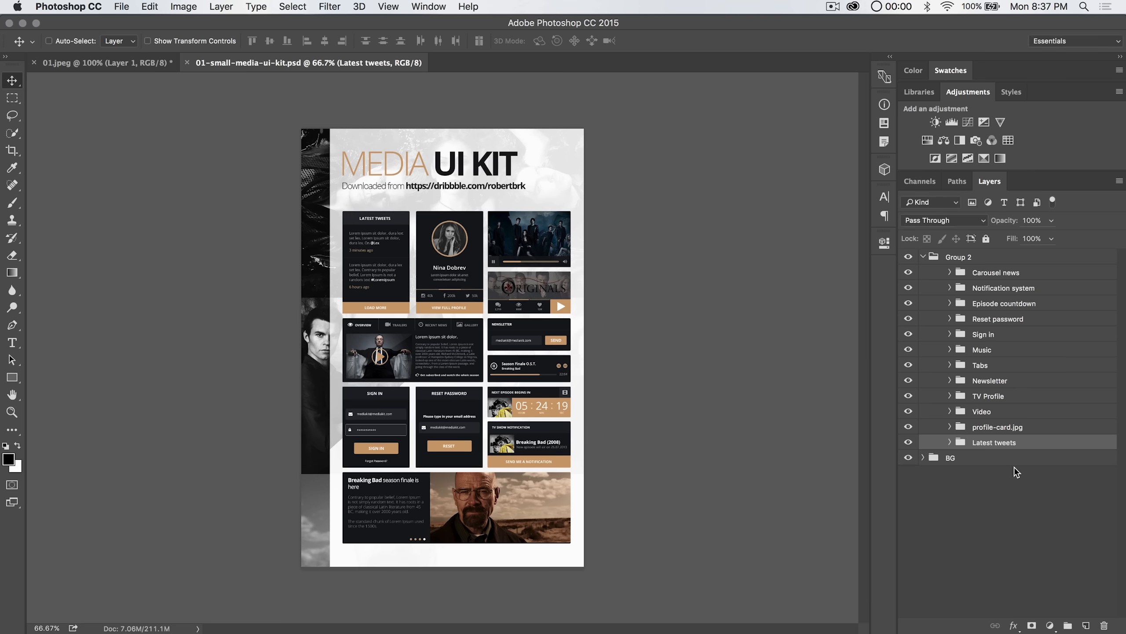
# Step: Expand the Latest tweets group and open Export As for its Header, Content and Bottom subgroups
pyautogui.click(949, 443)
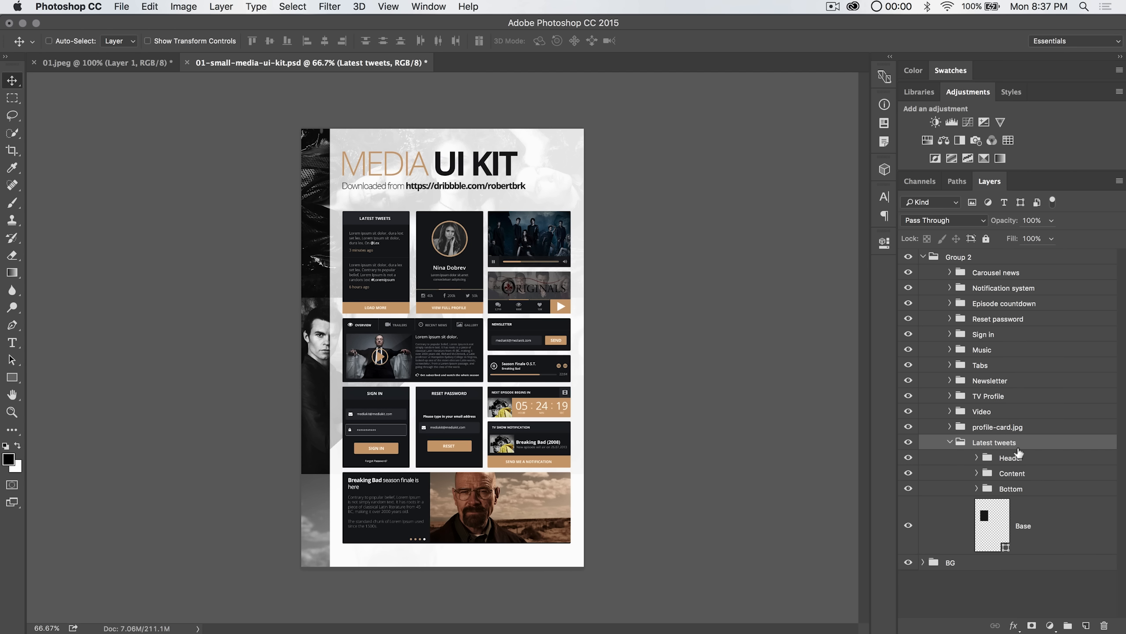
pyautogui.click(1017, 455)
pyautogui.keyDown('shift'); pyautogui.click(1028, 490); pyautogui.keyUp('shift')
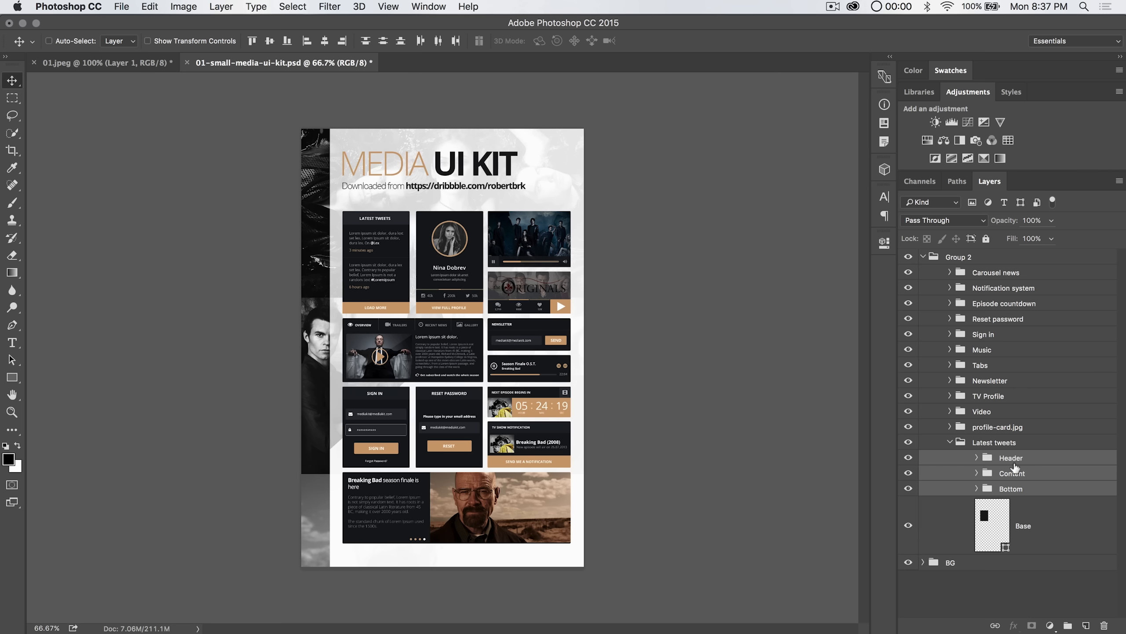
pyautogui.rightClick(1030, 458)
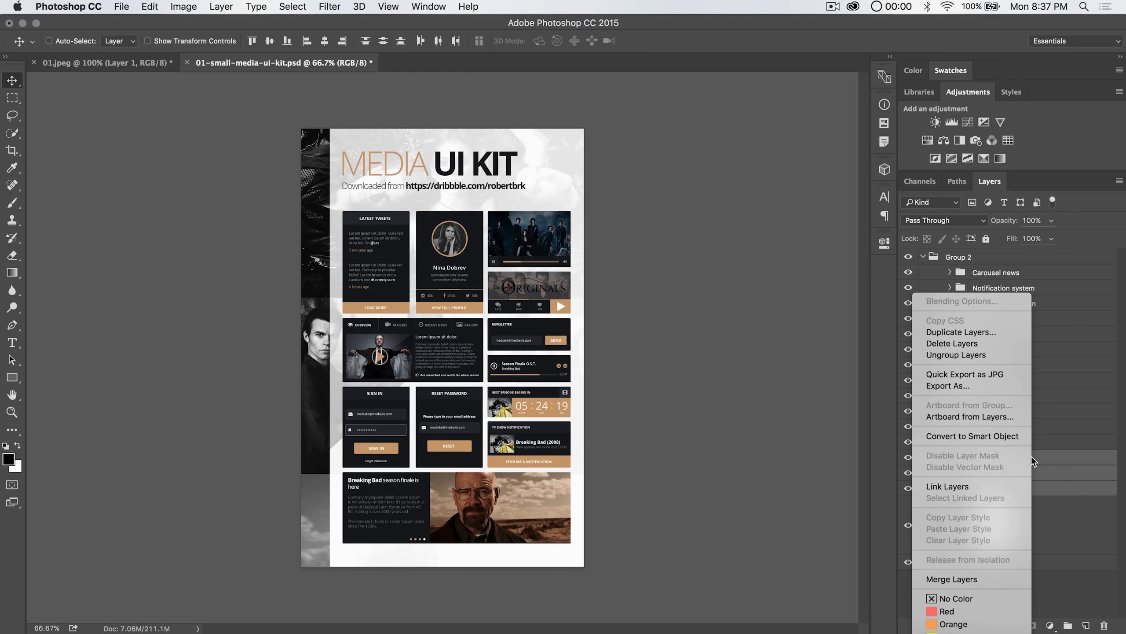
pyautogui.click(954, 382)
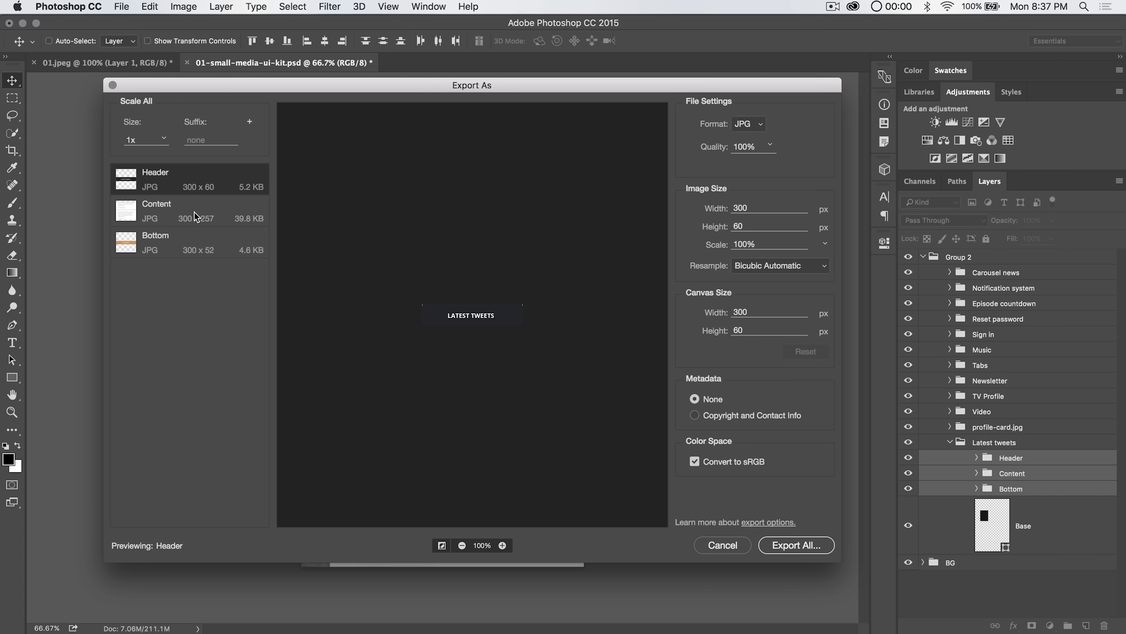
# Step: Preview the Header, Content and Bottom assets one by one, then cancel the export
pyautogui.click(194, 211)
pyautogui.click(194, 235)
pyautogui.click(191, 208)
pyautogui.click(188, 181)
pyautogui.click(203, 202)
pyautogui.click(210, 251)
pyautogui.click(202, 213)
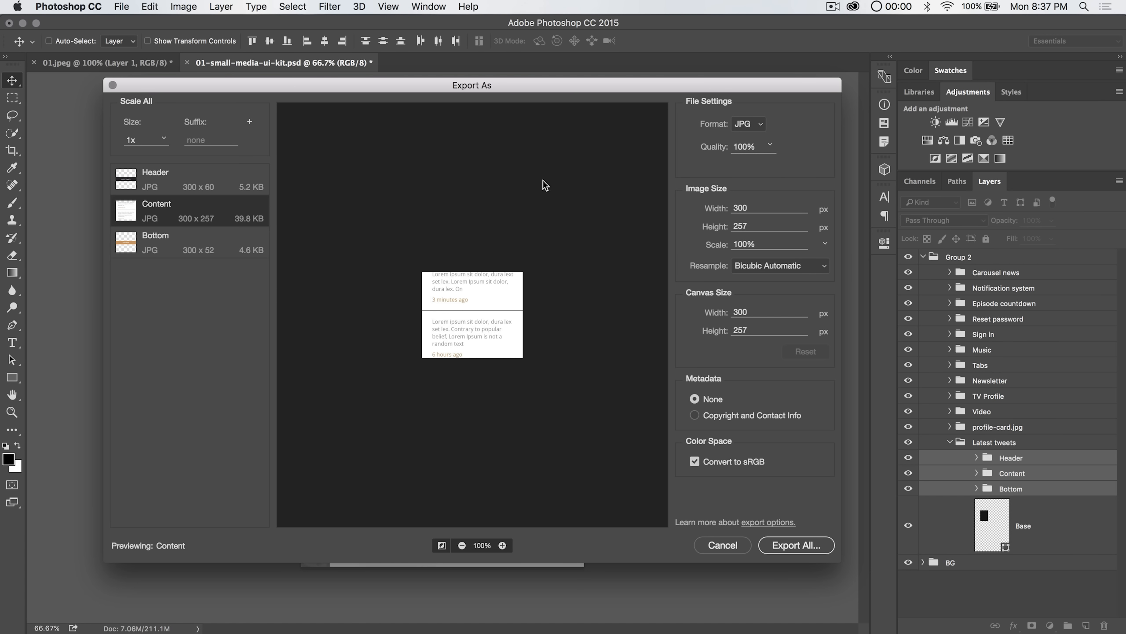
pyautogui.click(132, 183)
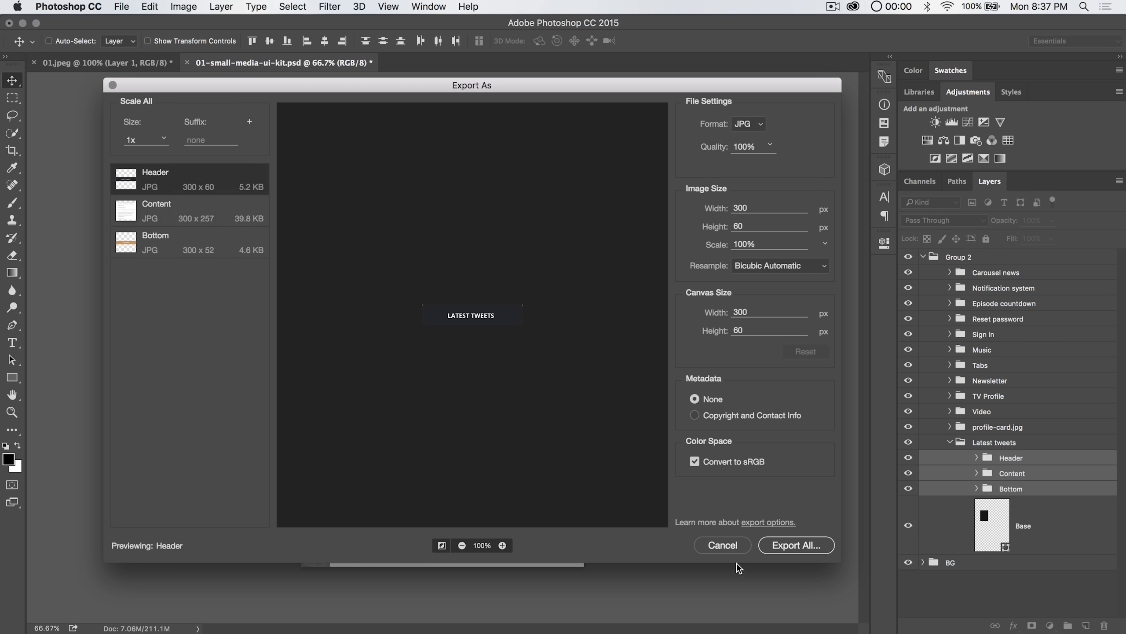
pyautogui.click(723, 544)
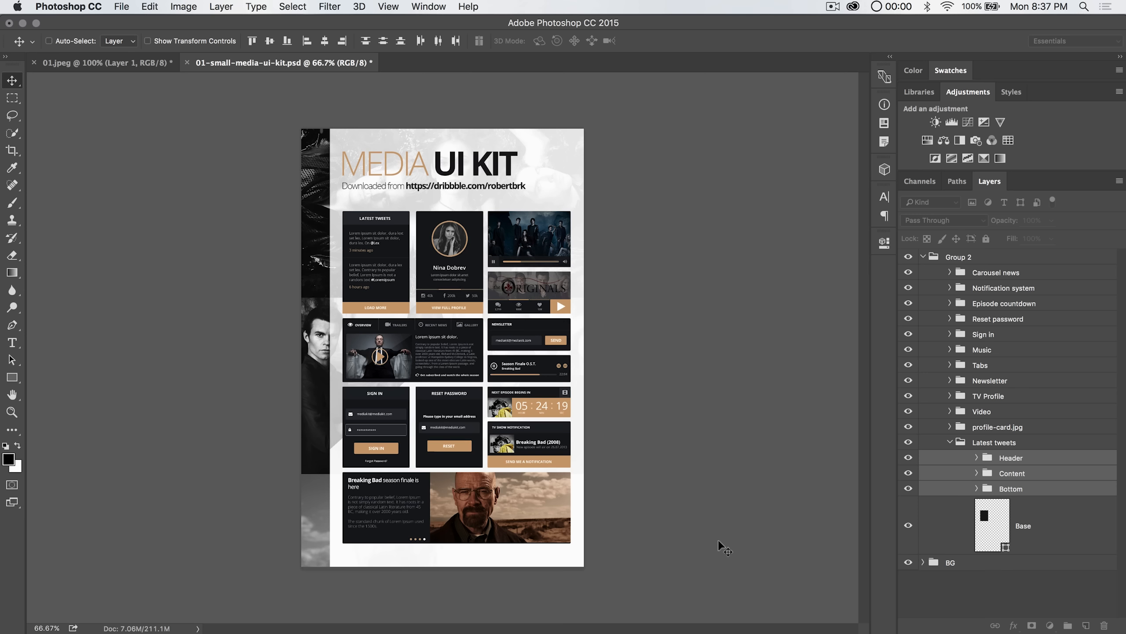
# Step: Collapse the Latest tweets group and select the Video, profile-card.jpg and Latest tweets groups together
pyautogui.click(950, 442)
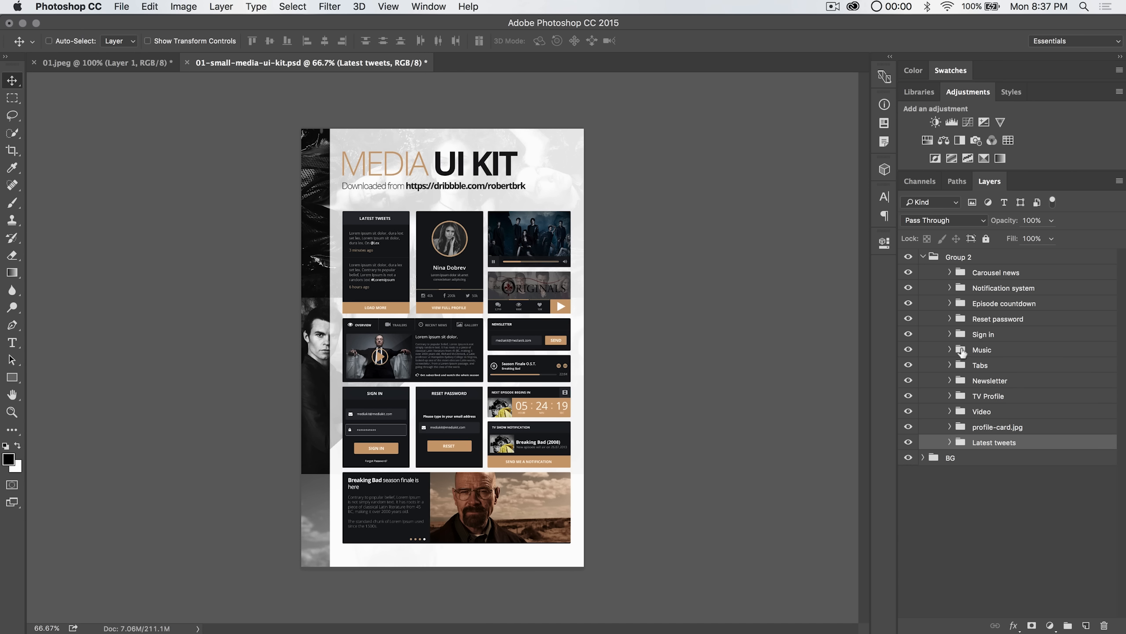
pyautogui.click(992, 272)
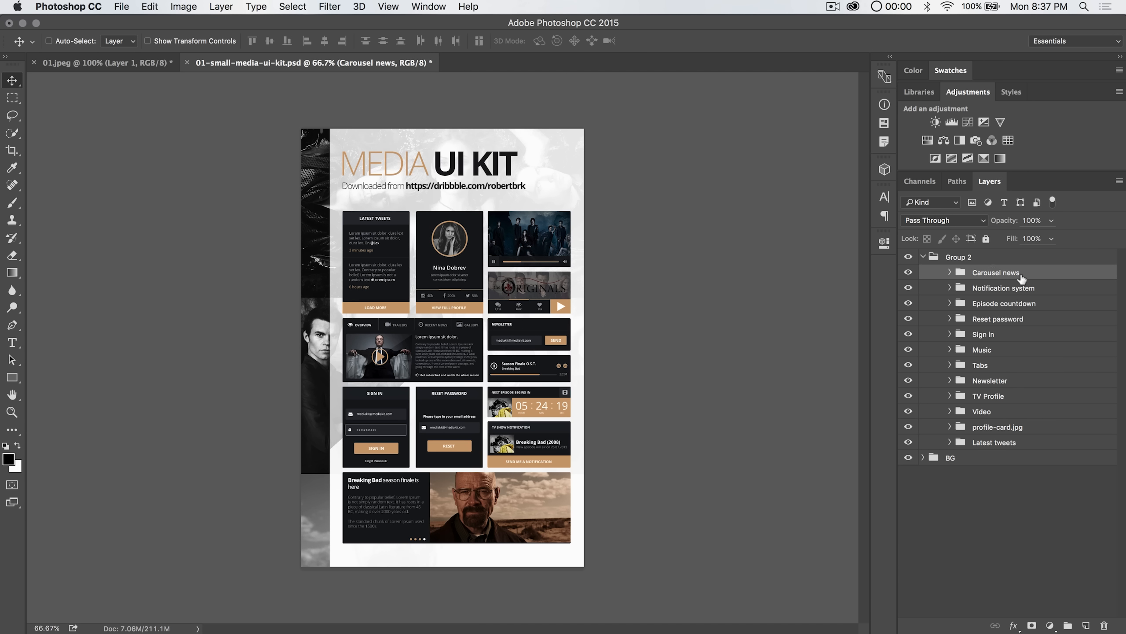
pyautogui.click(1004, 411)
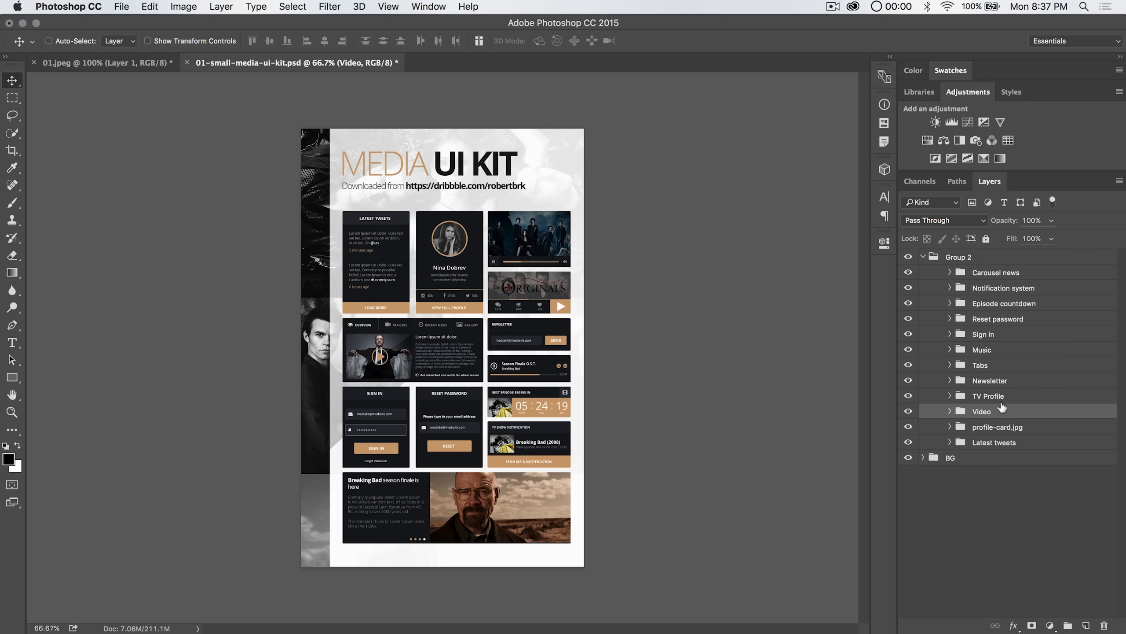
pyautogui.keyDown('shift'); pyautogui.click(1014, 441); pyautogui.keyUp('shift')
pyautogui.rightClick(1001, 415)
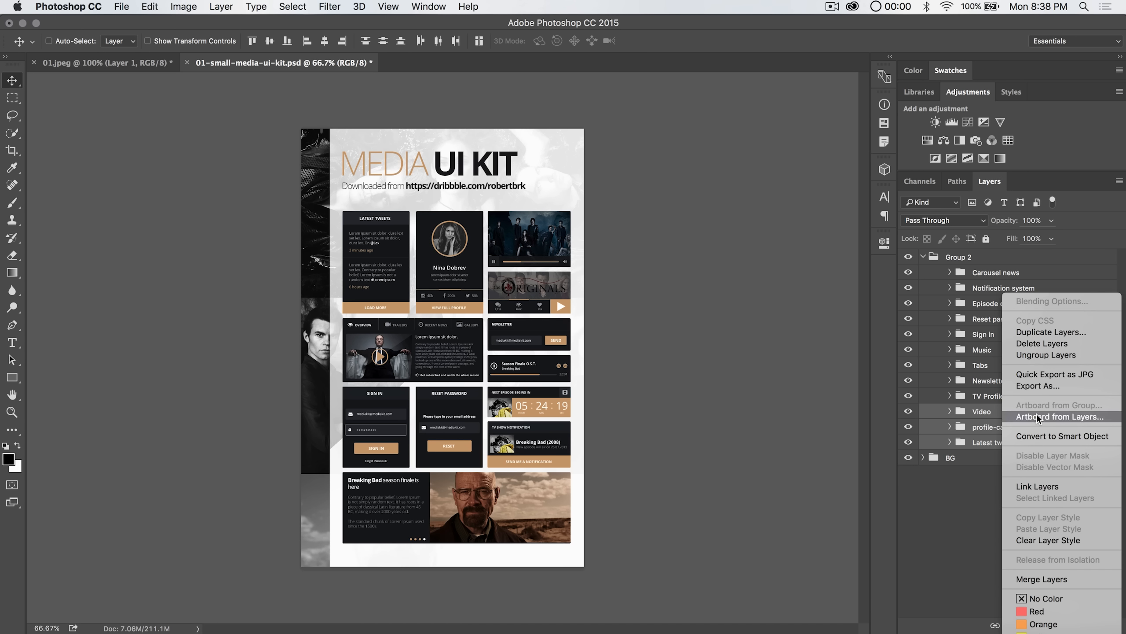
pyautogui.click(966, 505)
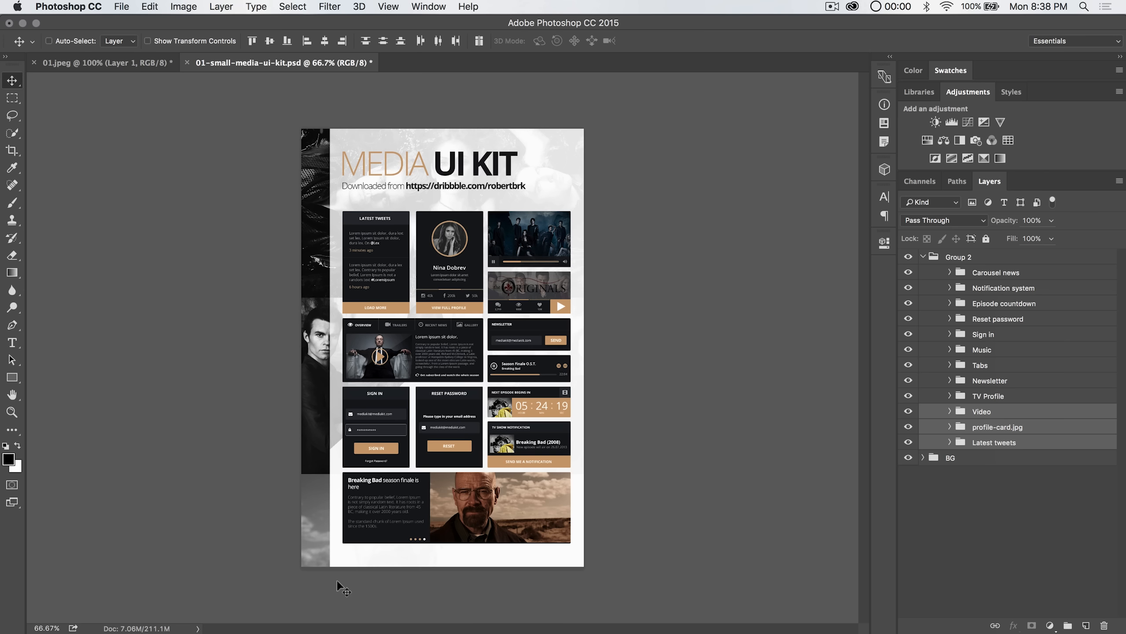
pyautogui.click(121, 7)
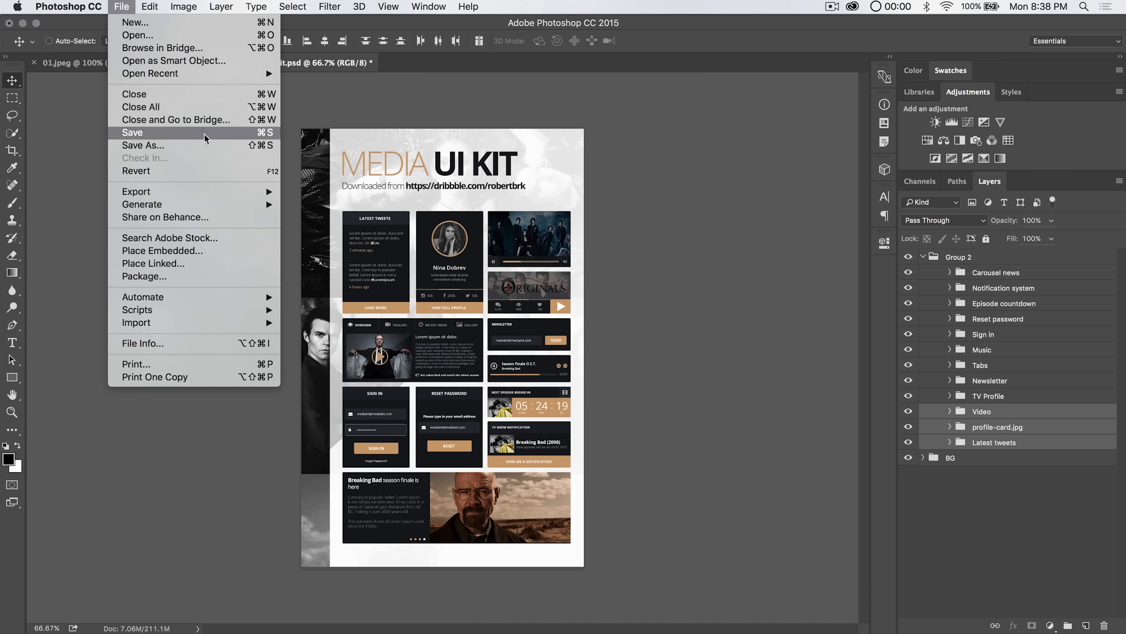
pyautogui.moveTo(262, 193)
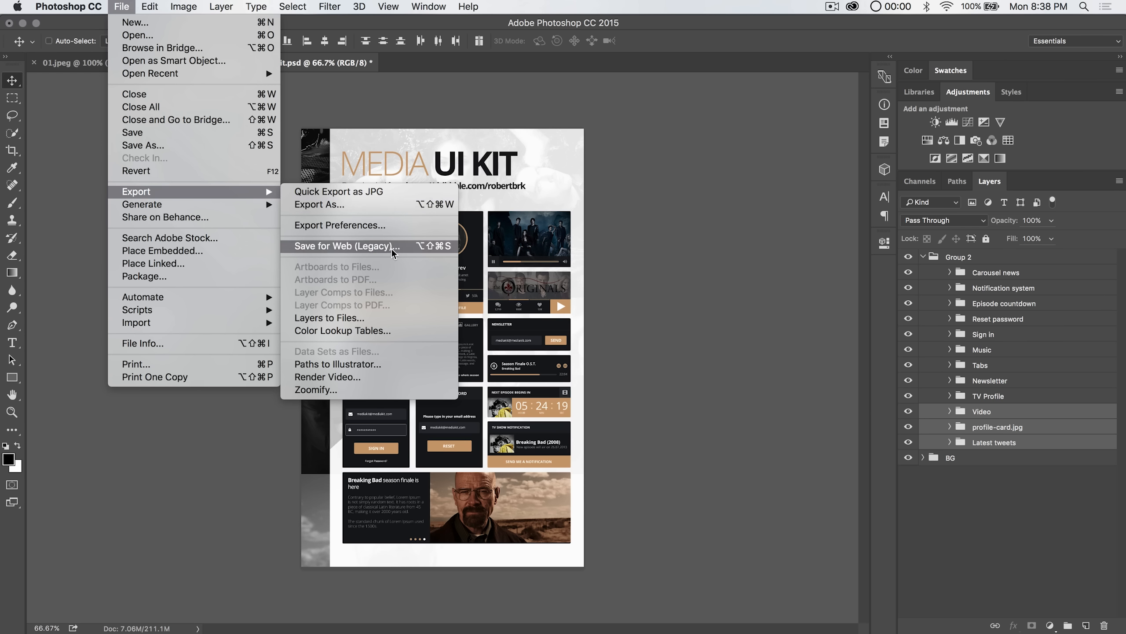
pyautogui.click(639, 276)
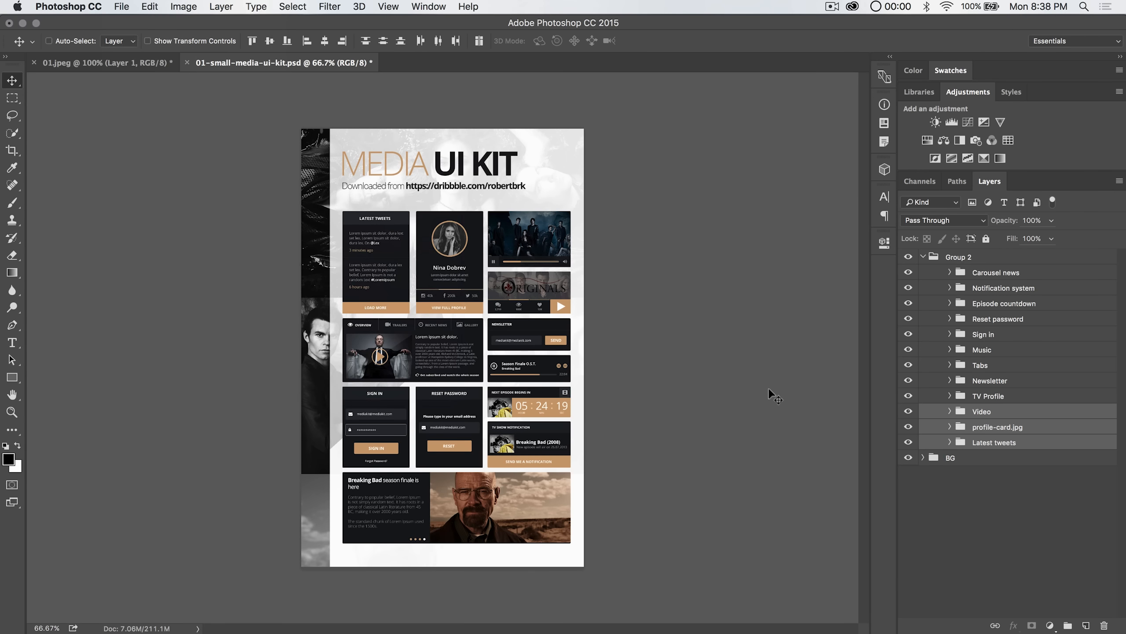